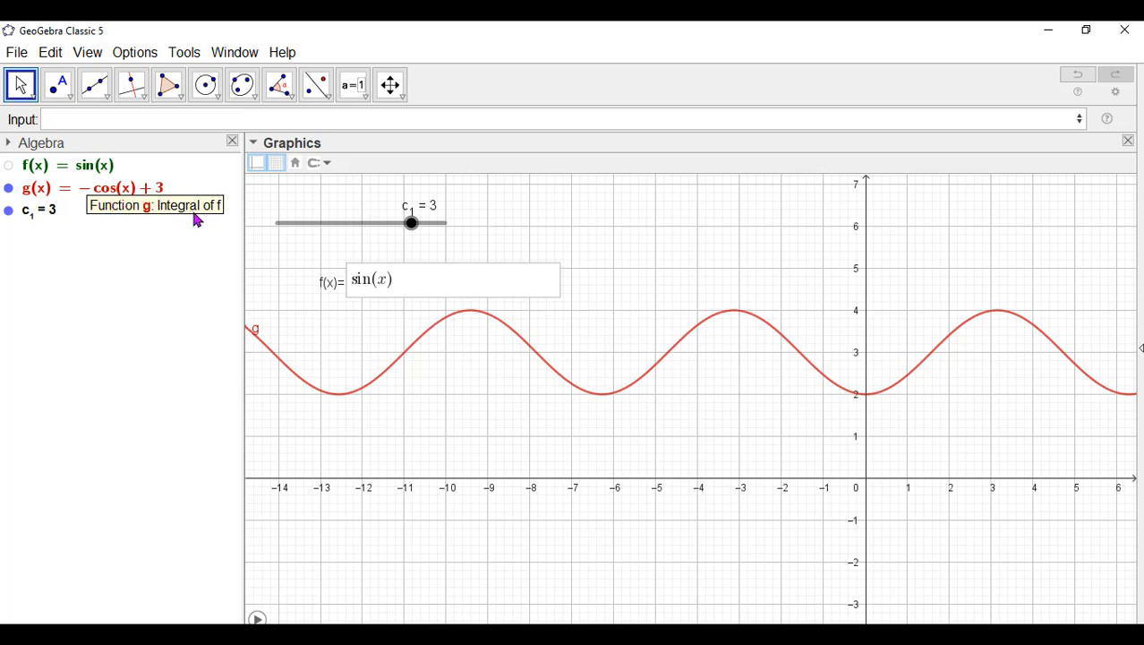
mouse_move(411, 231)
left_mouse_down()
mouse_move(445, 233)
mouse_move(273, 231)
mouse_move(414, 229)
left_mouse_up()
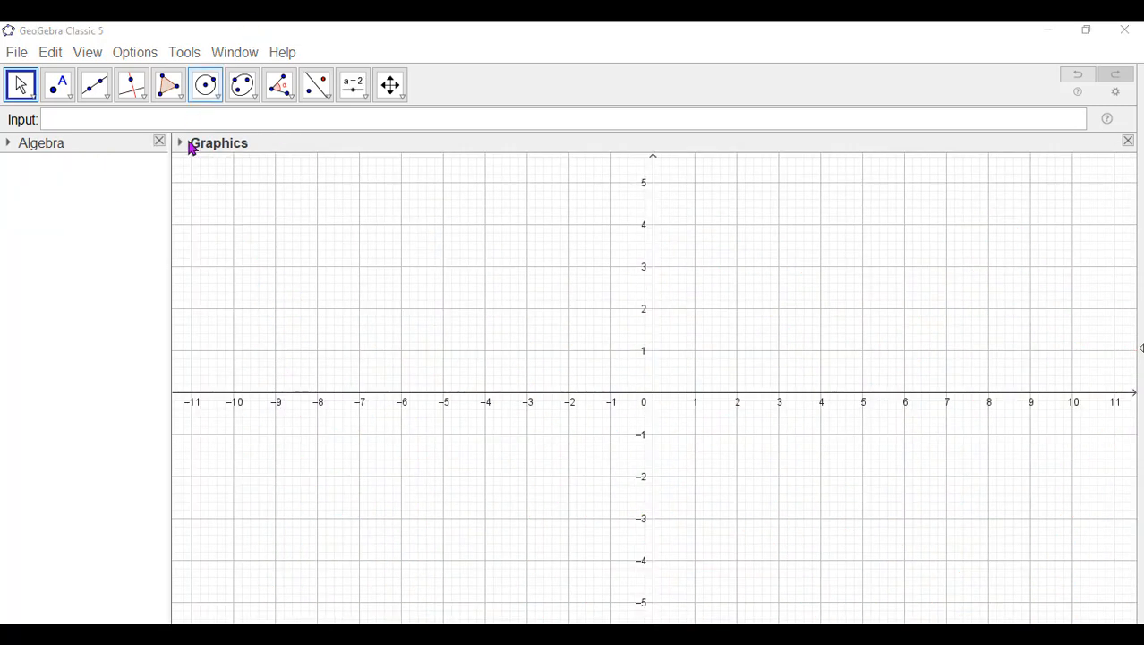
Plot the function sin(x) in the empty graph.
left_click(165, 119)
type("s")
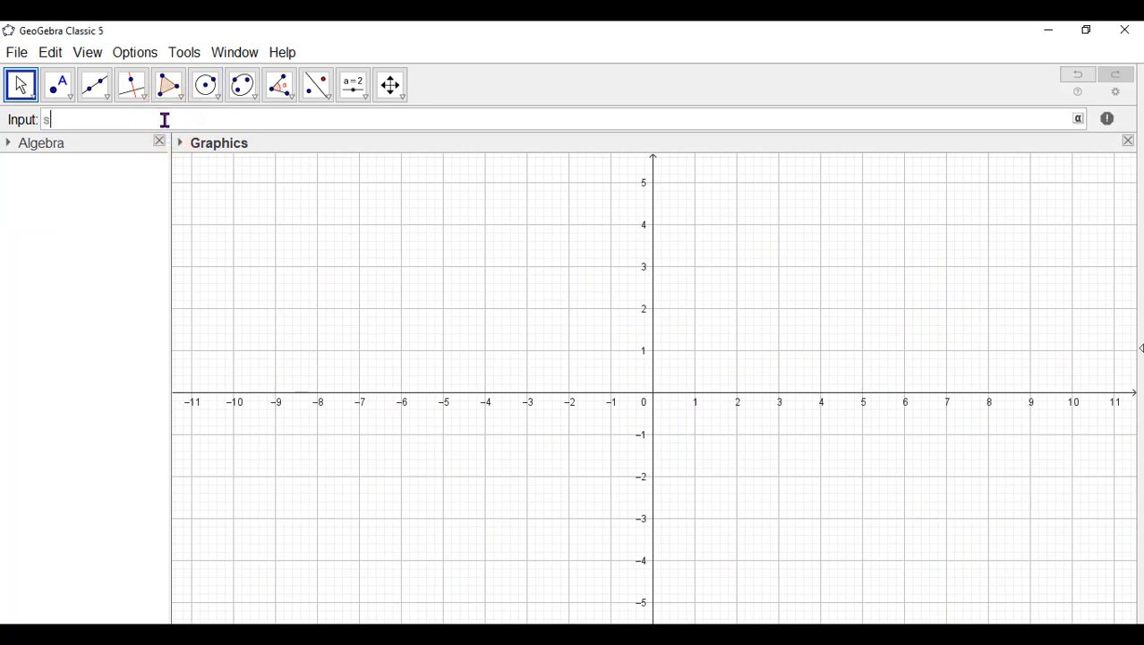
type("inx")
key("Return")
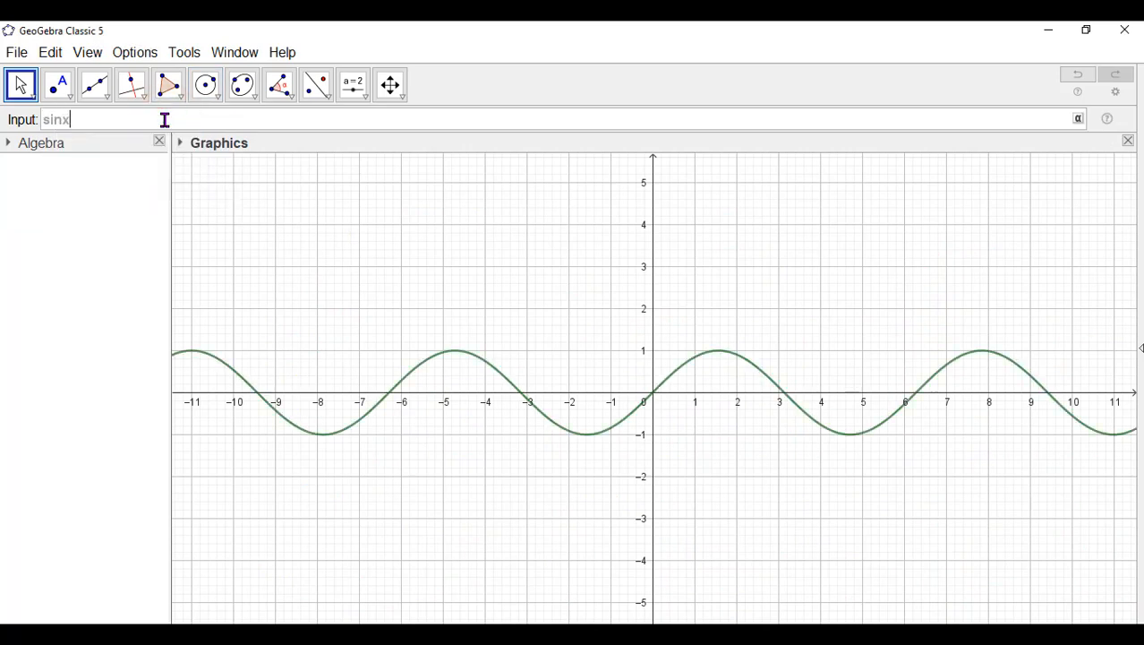
left_click(84, 189)
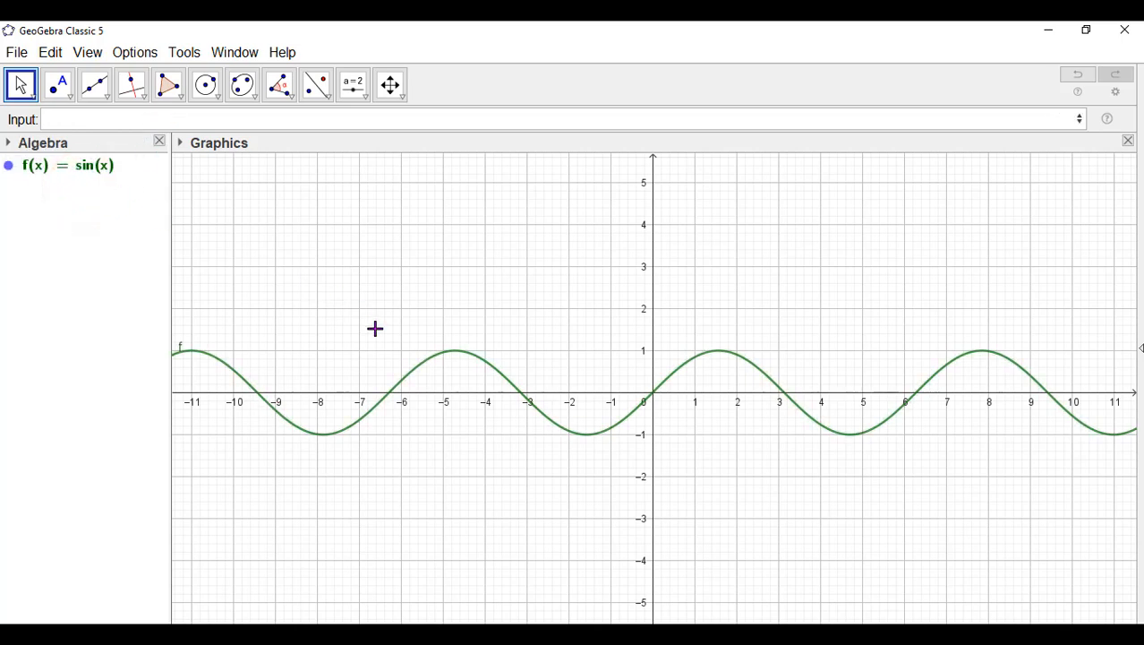
Label the sine curve with its name and value, and place the label above the curve near x = -9.
left_click(495, 394)
left_click(435, 358)
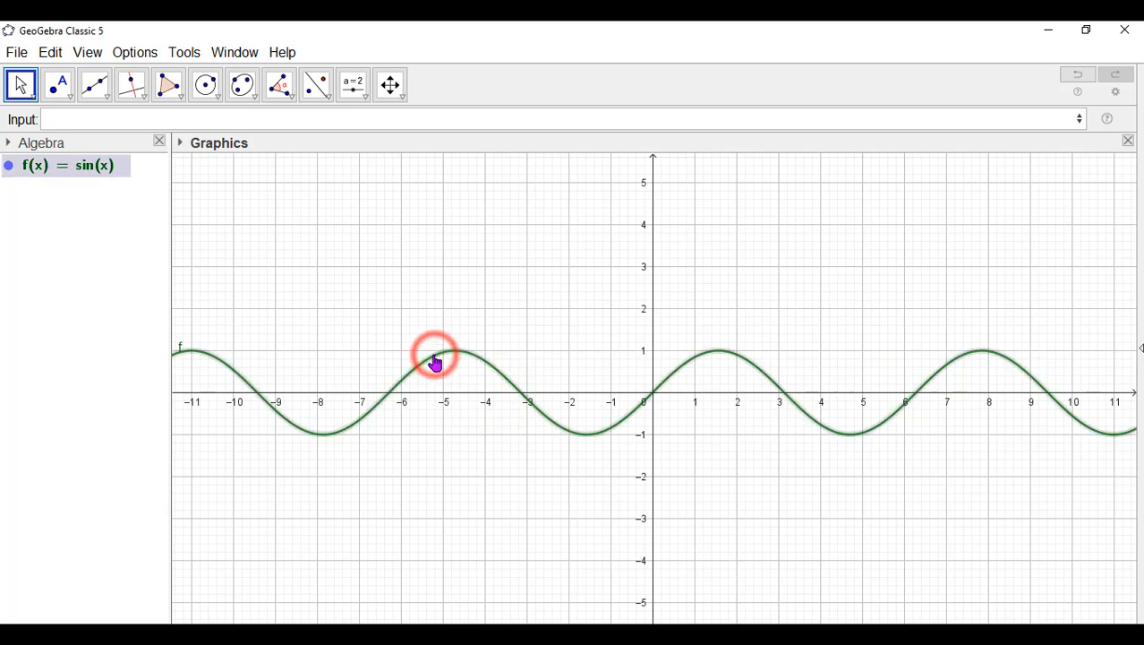
left_click(180, 144)
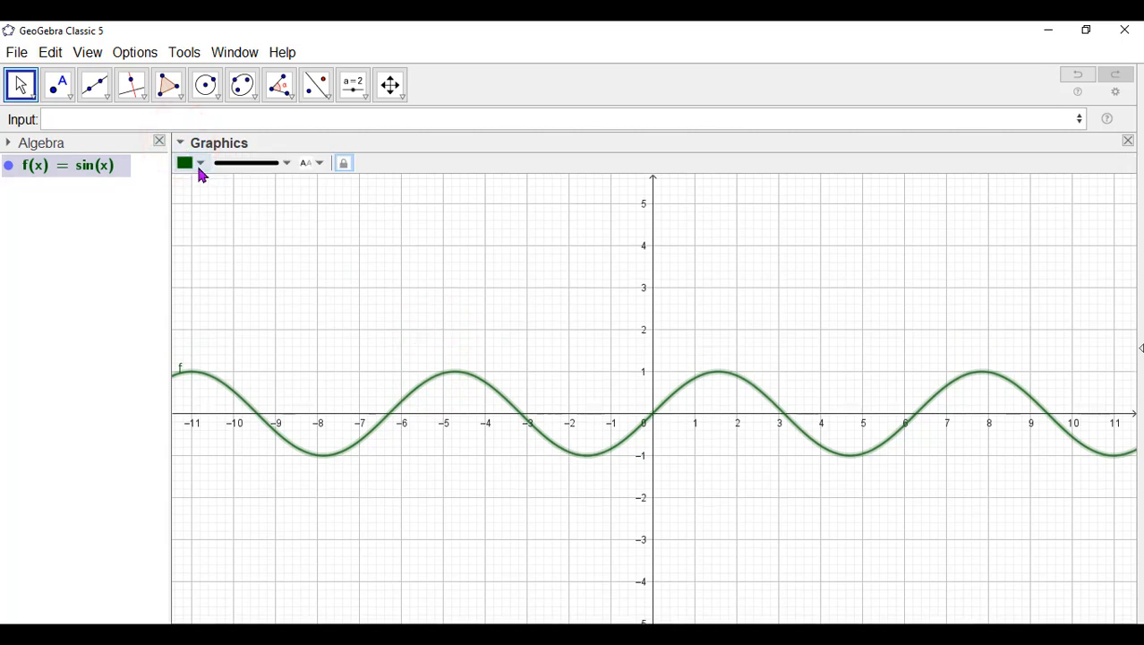
left_click(313, 164)
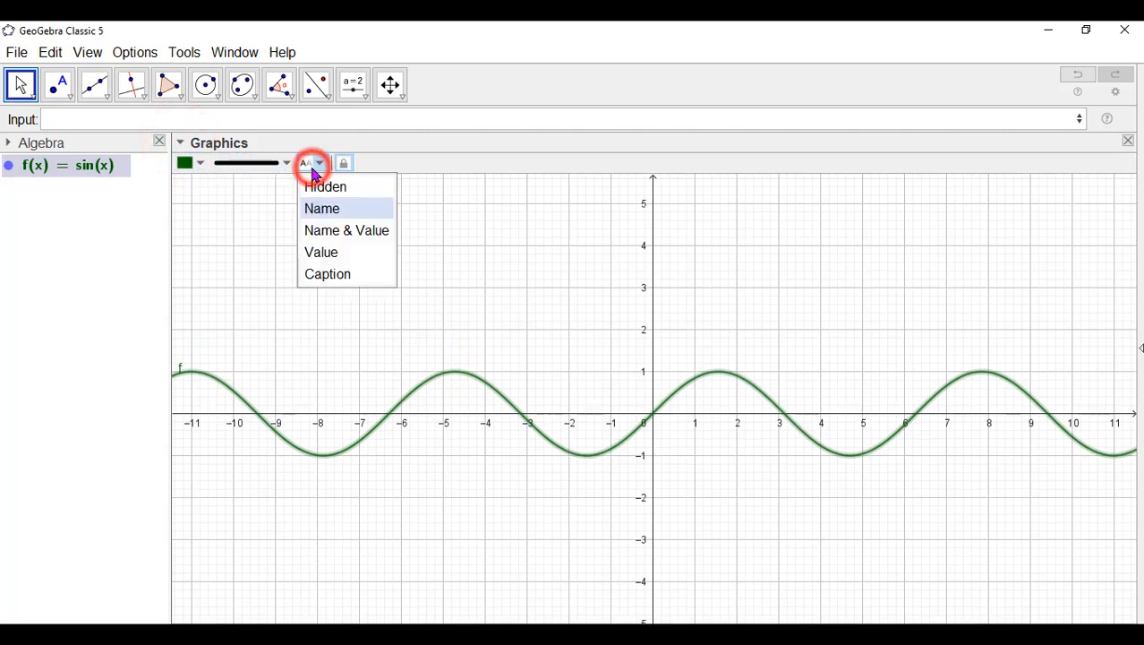
left_click(331, 240)
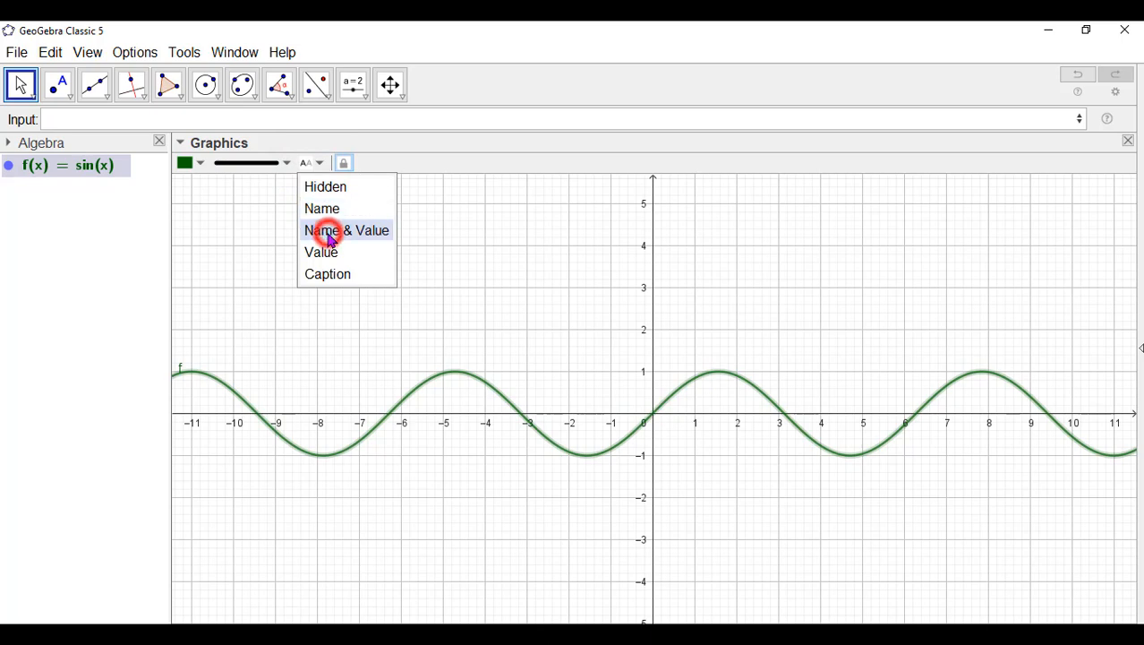
left_click(309, 332)
left_click_drag(274, 367, 317, 335)
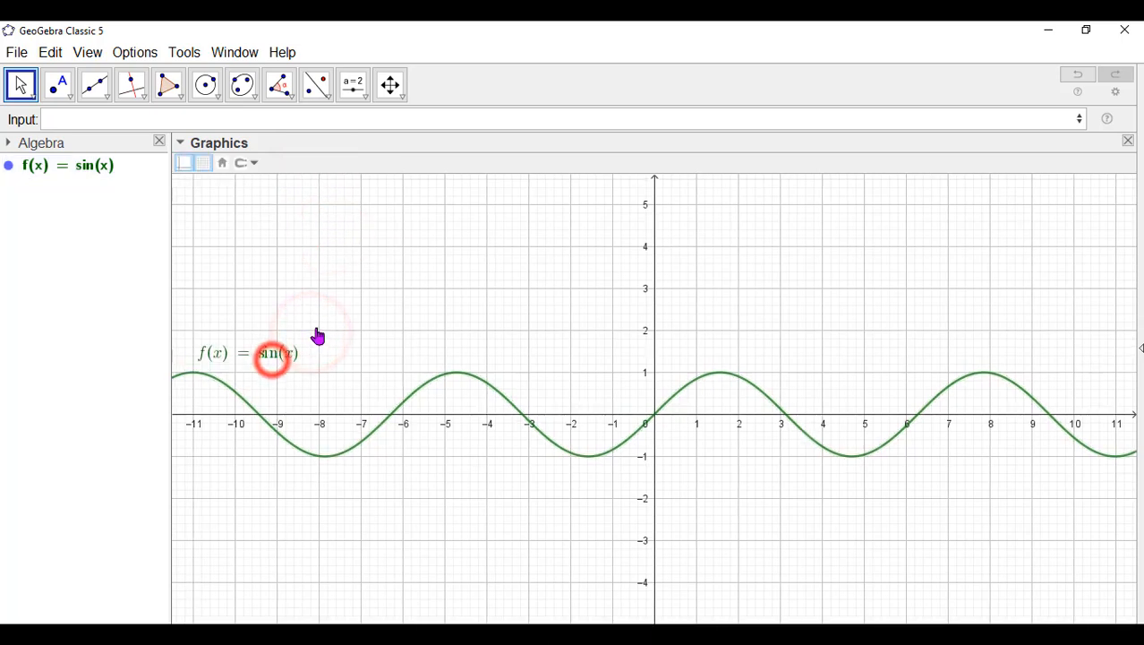
left_click(481, 330)
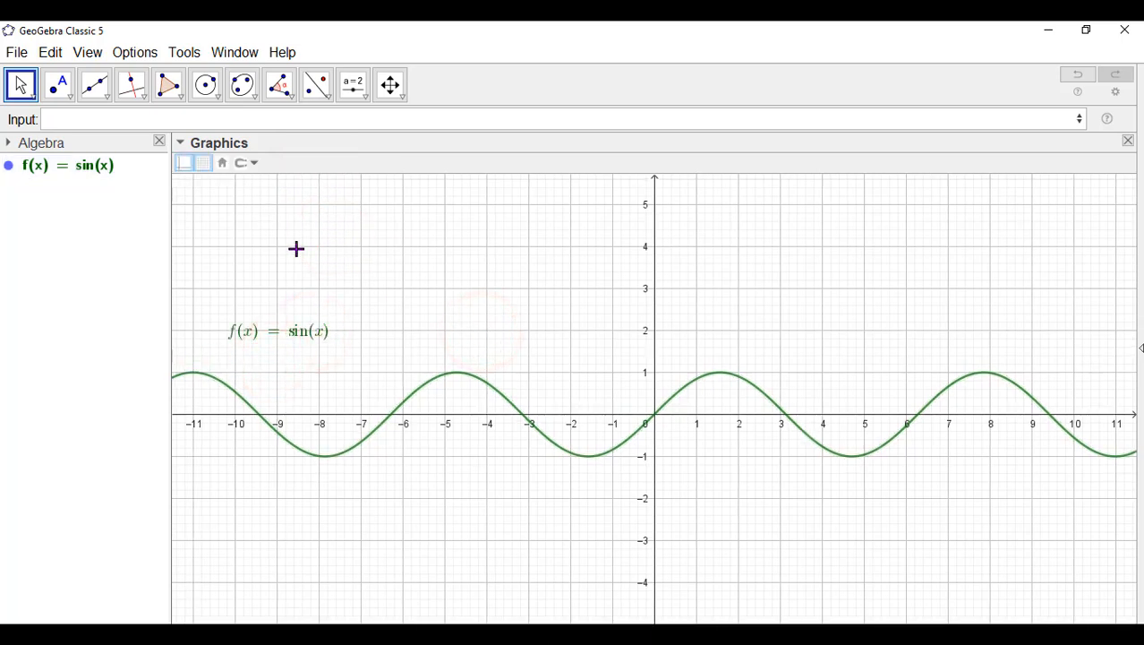
Create the integral of f with the Integral(<Function>) command.
left_click(115, 123)
type("inte")
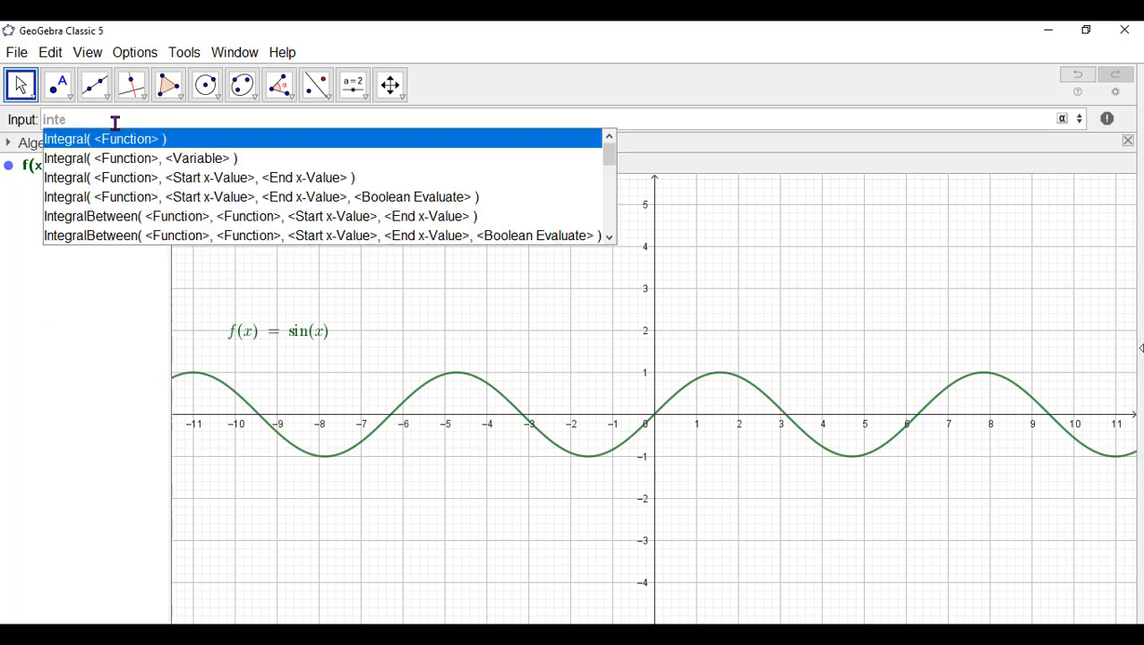
key("Return")
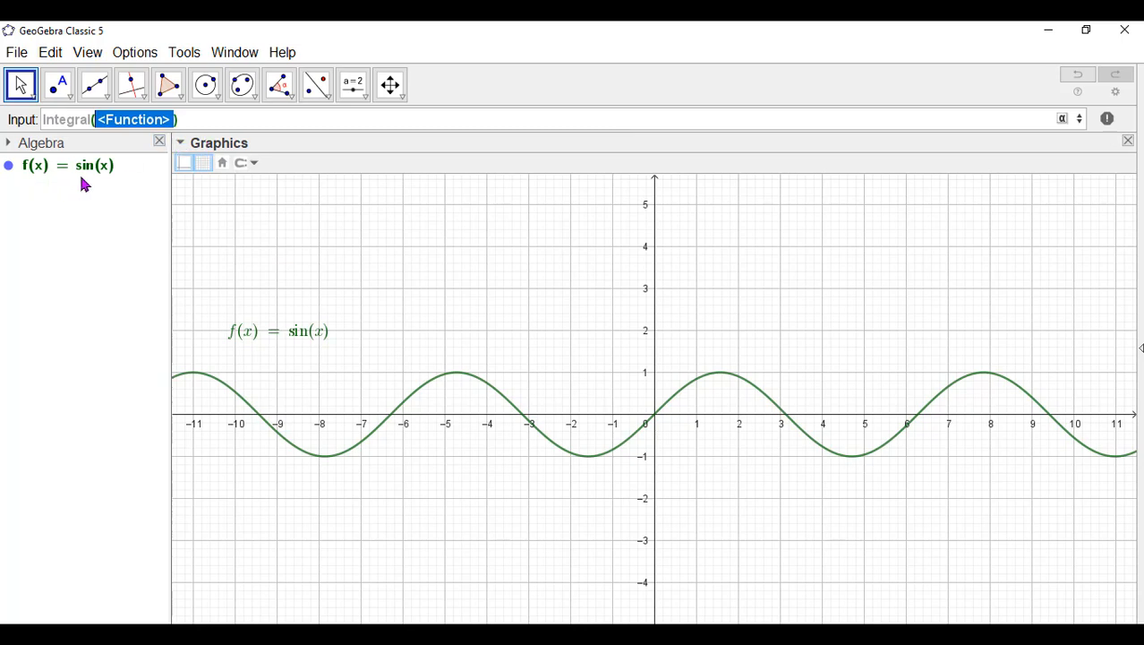
left_click(120, 170)
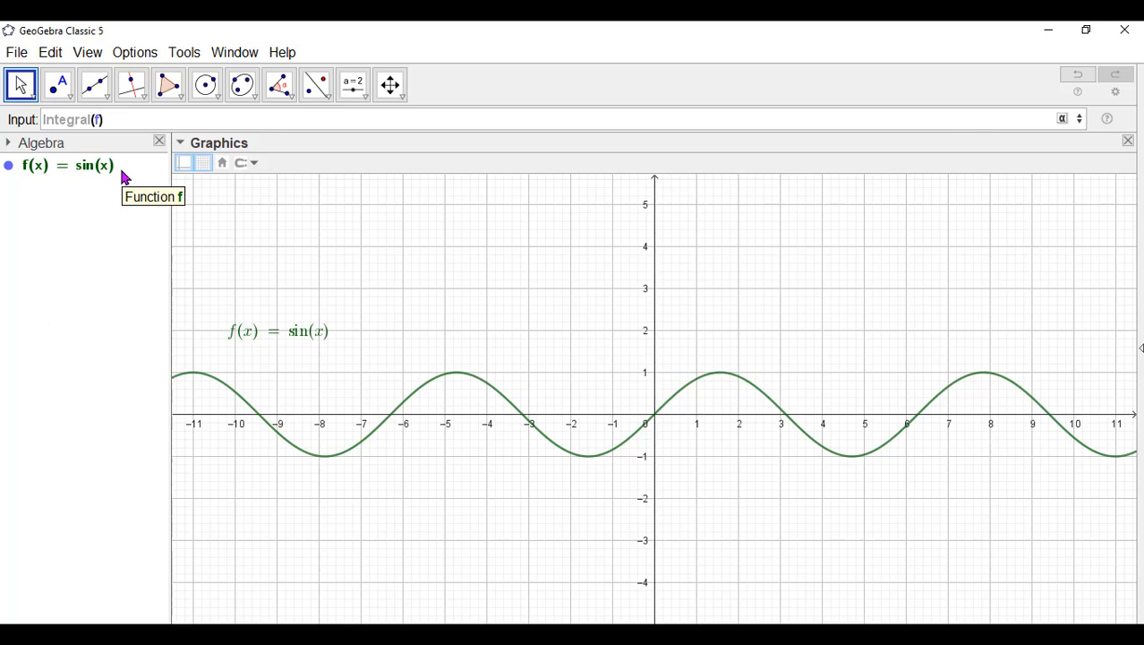
key("Return")
left_click(104, 276)
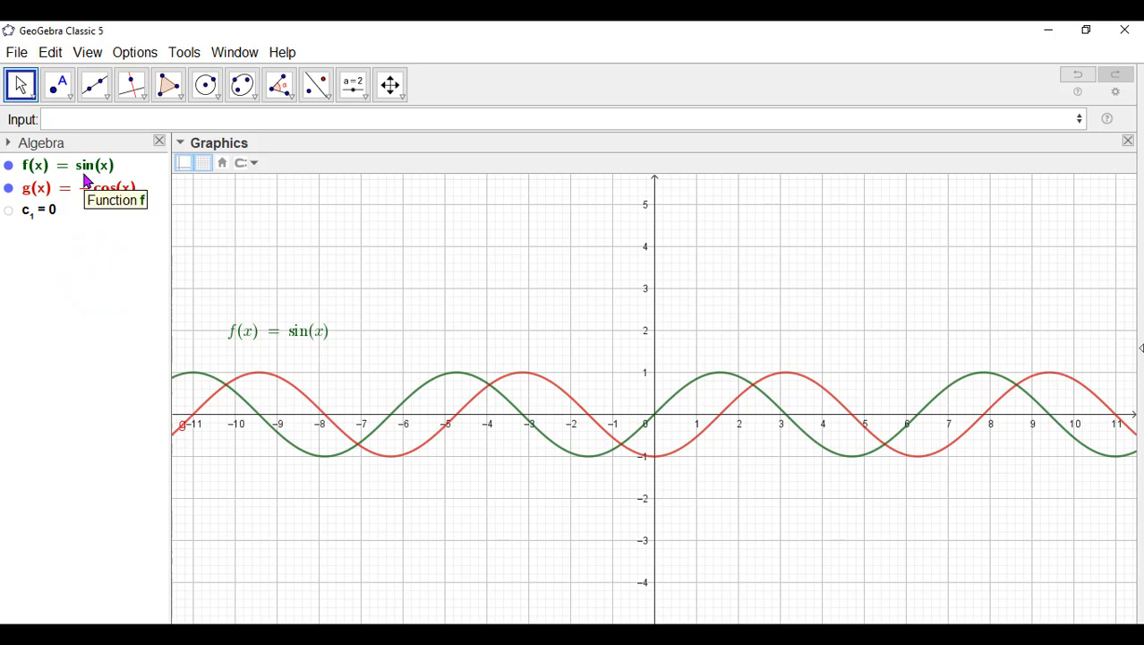
Display the constant c₁ as a slider on the graph and move it up to 4.1.
left_click(10, 214)
left_click(10, 214)
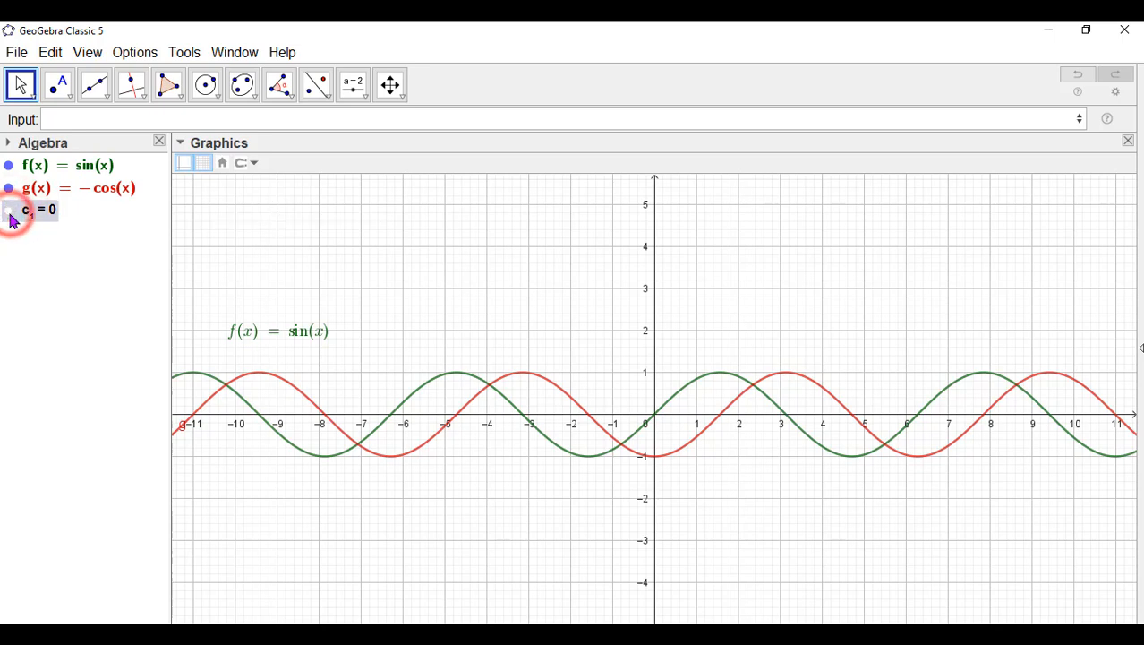
left_click(10, 214)
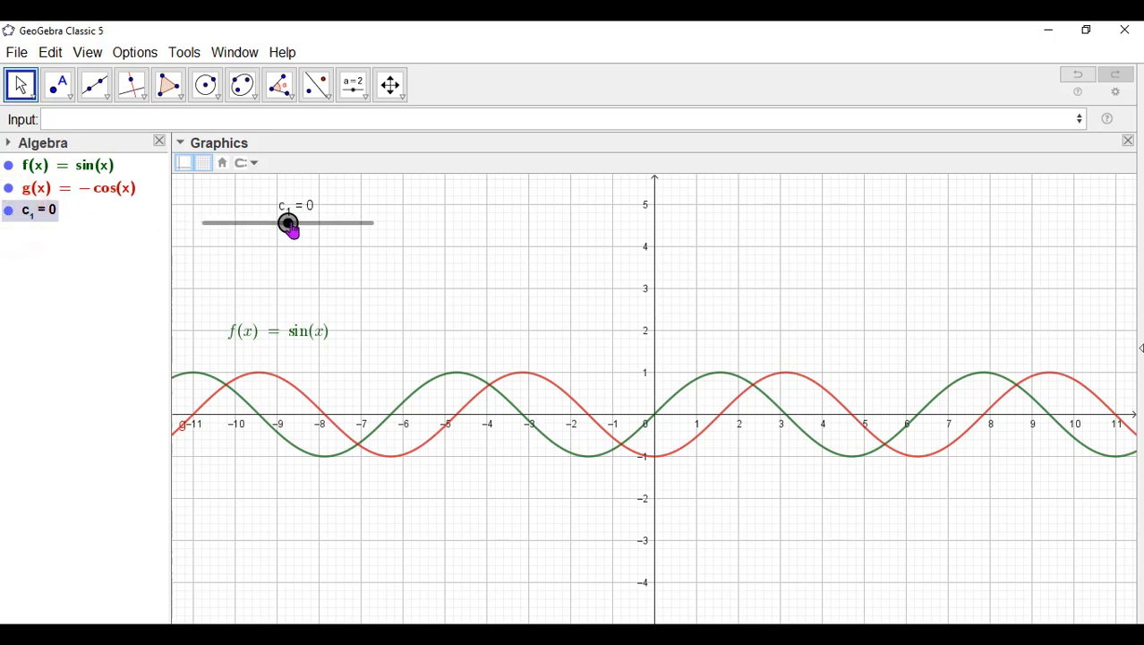
left_click_drag(291, 230, 346, 235)
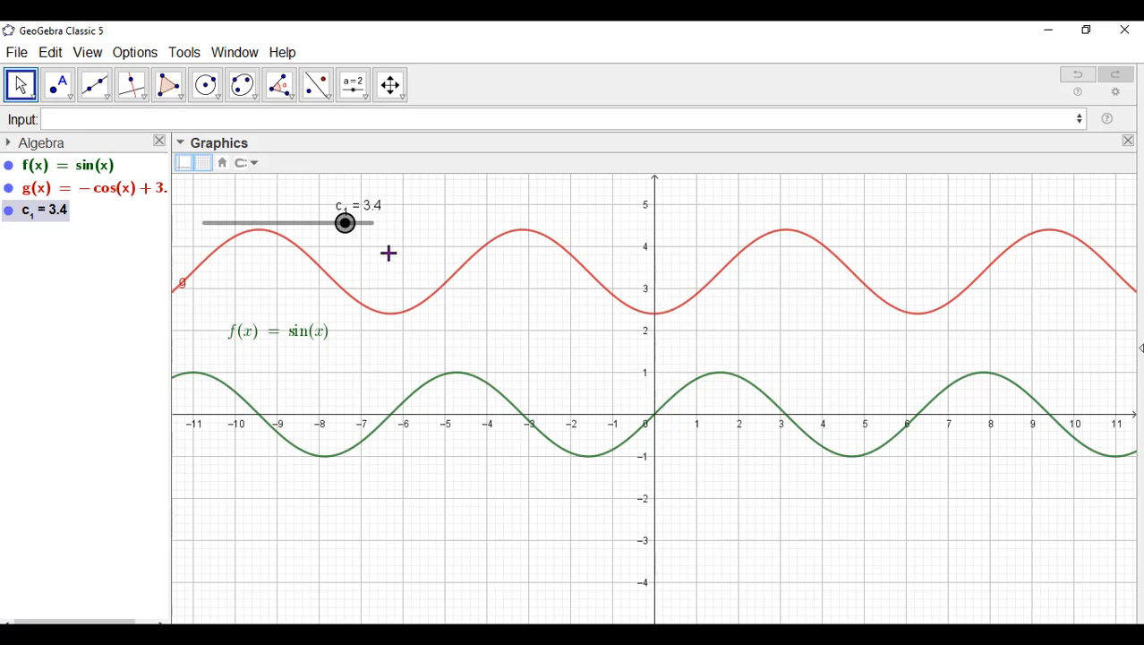
mouse_move(345, 232)
left_mouse_down()
mouse_move(211, 231)
mouse_move(364, 238)
left_mouse_up()
Set the increment of slider c₁ to 1 in its object properties.
right_click(354, 229)
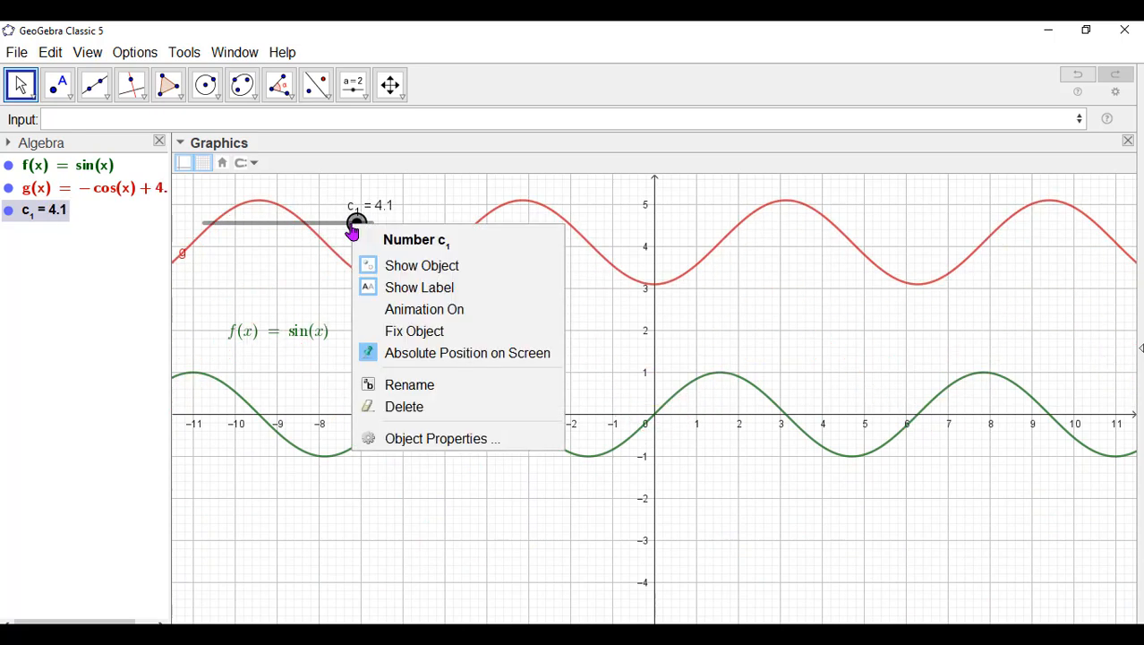
left_click(429, 435)
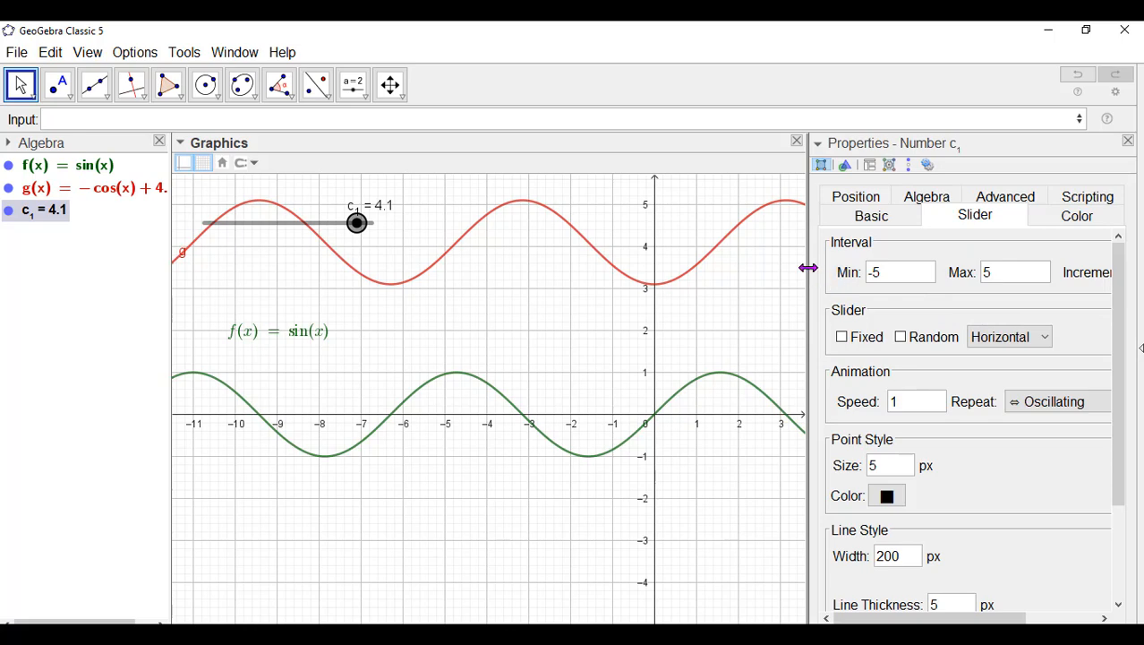
left_click_drag(809, 269, 612, 266)
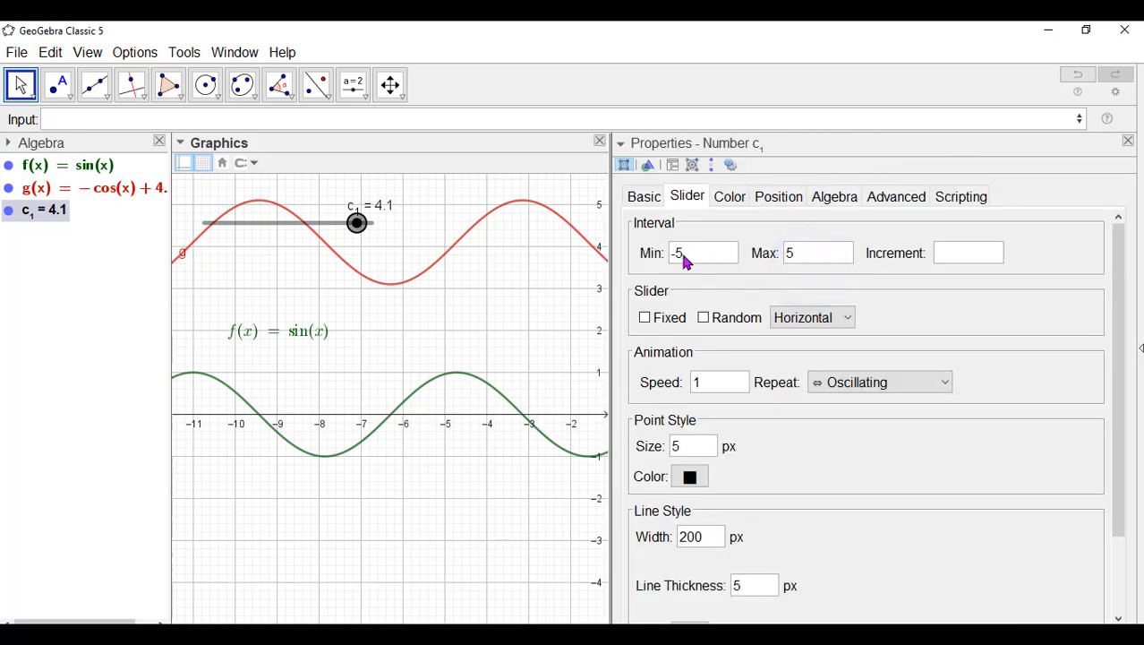
left_click(684, 257)
left_click(946, 258)
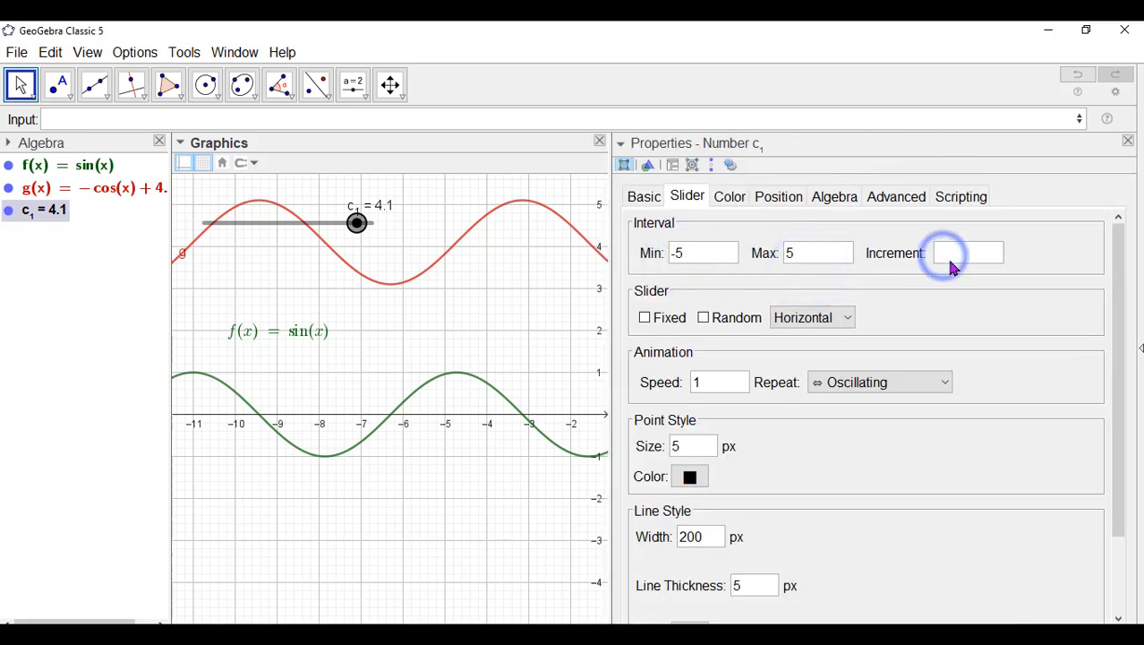
type("1")
left_click(1127, 141)
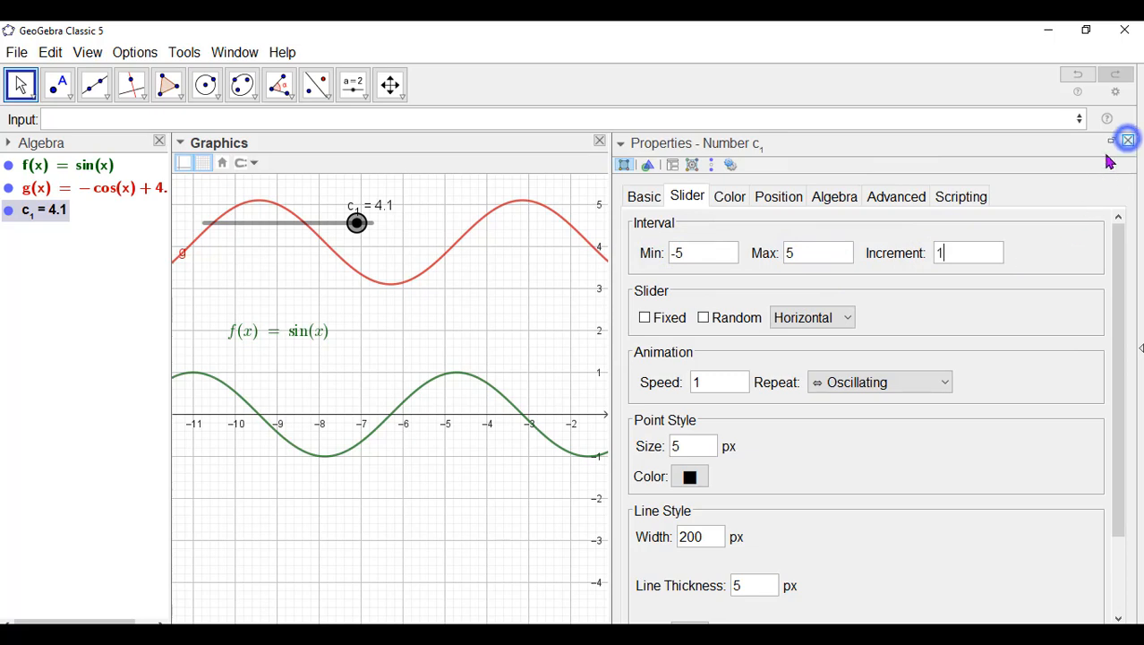
left_click(603, 309)
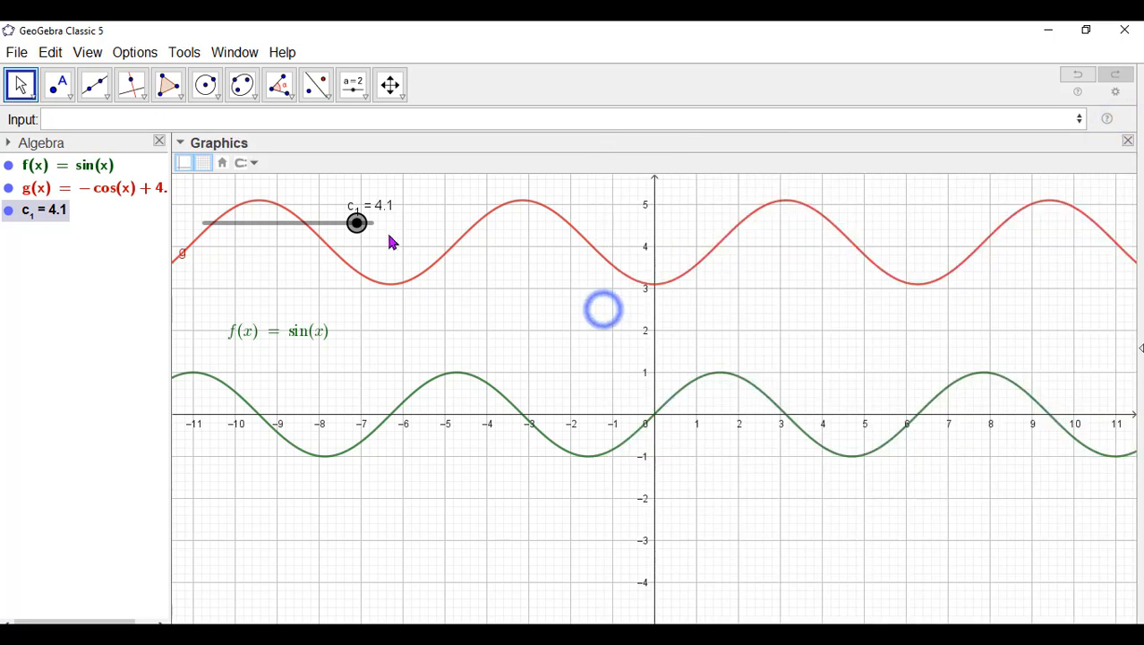
Turn on the animation of slider c₁ and pause it after it has run through several values.
right_click(356, 223)
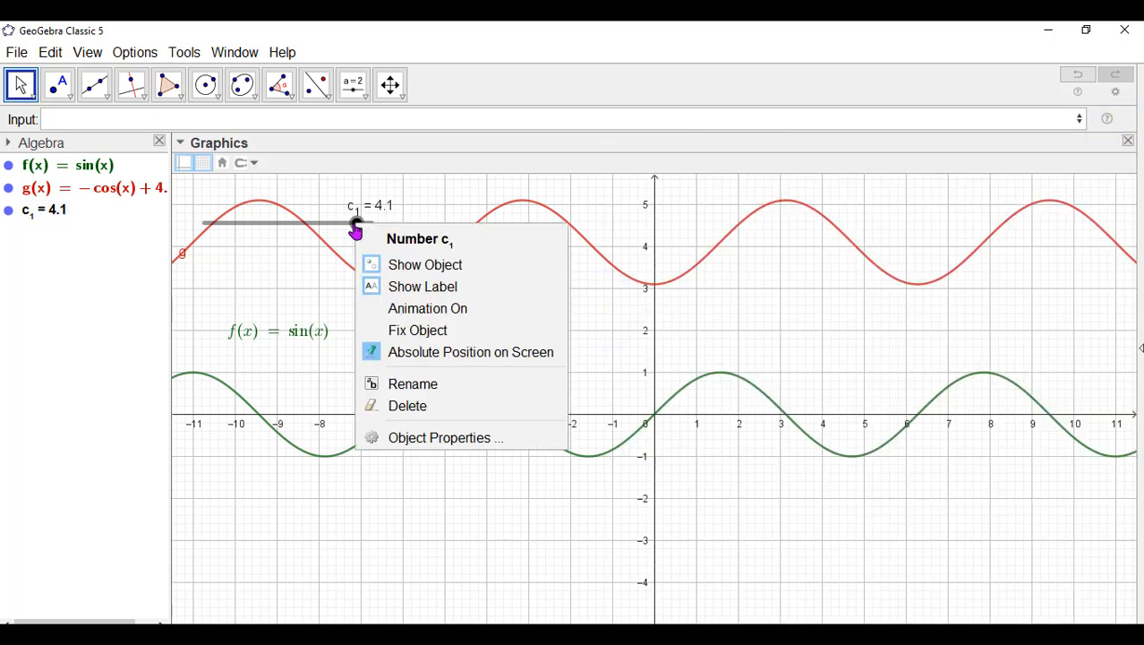
left_click(427, 309)
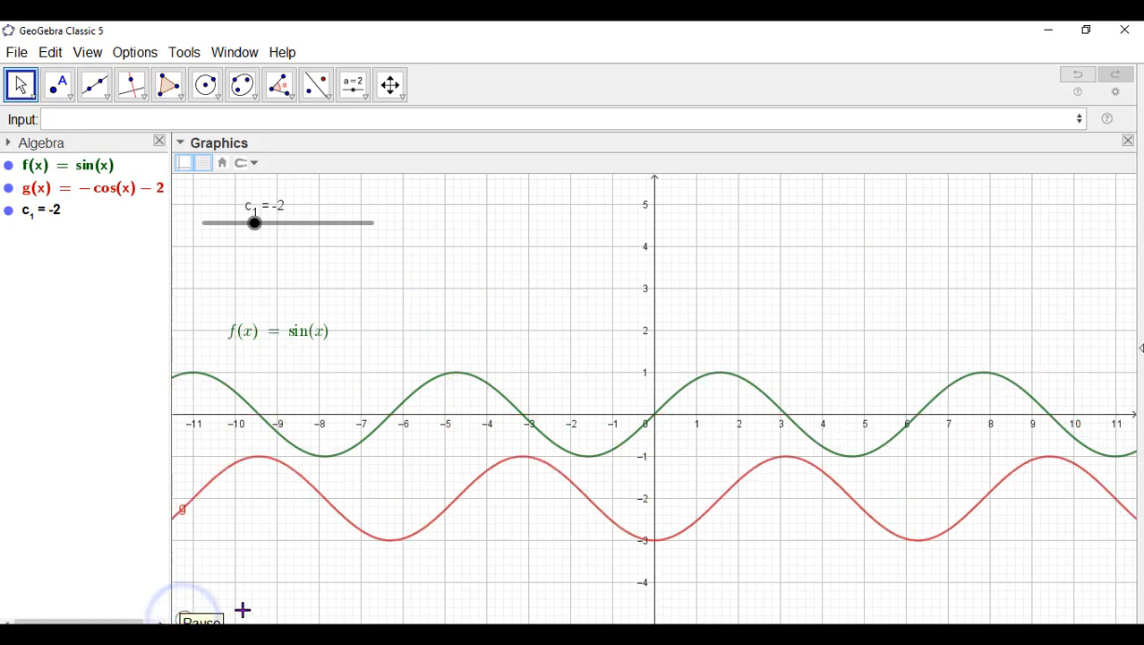
left_click(186, 617)
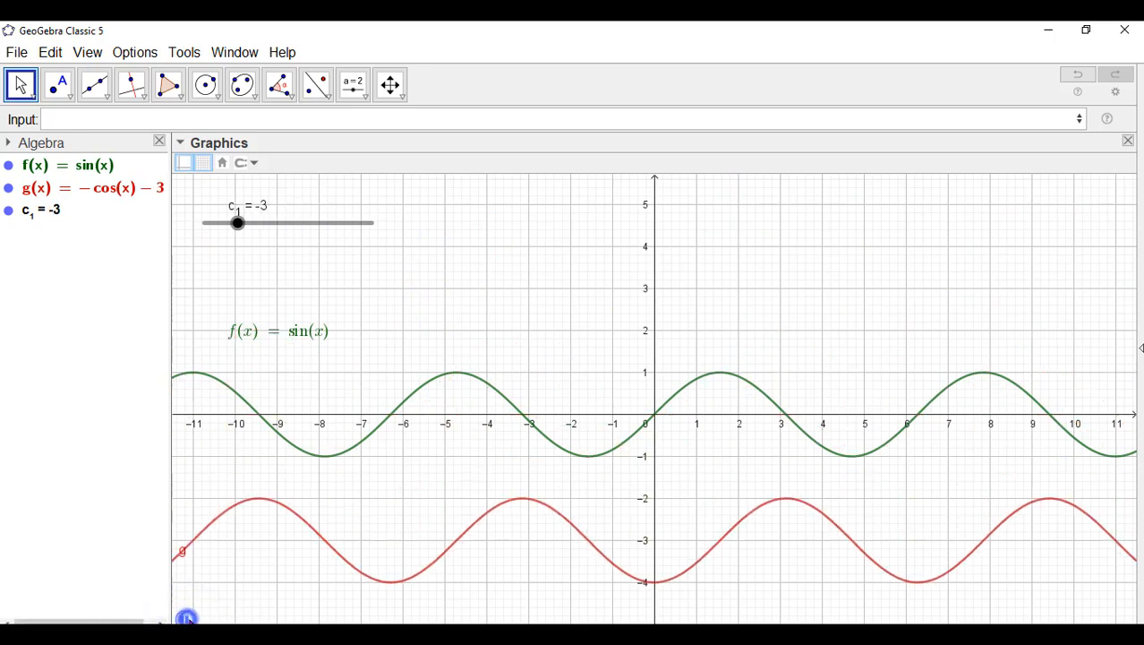
Turn on the trace for the integral curve g and resume the slider animation.
right_click(291, 524)
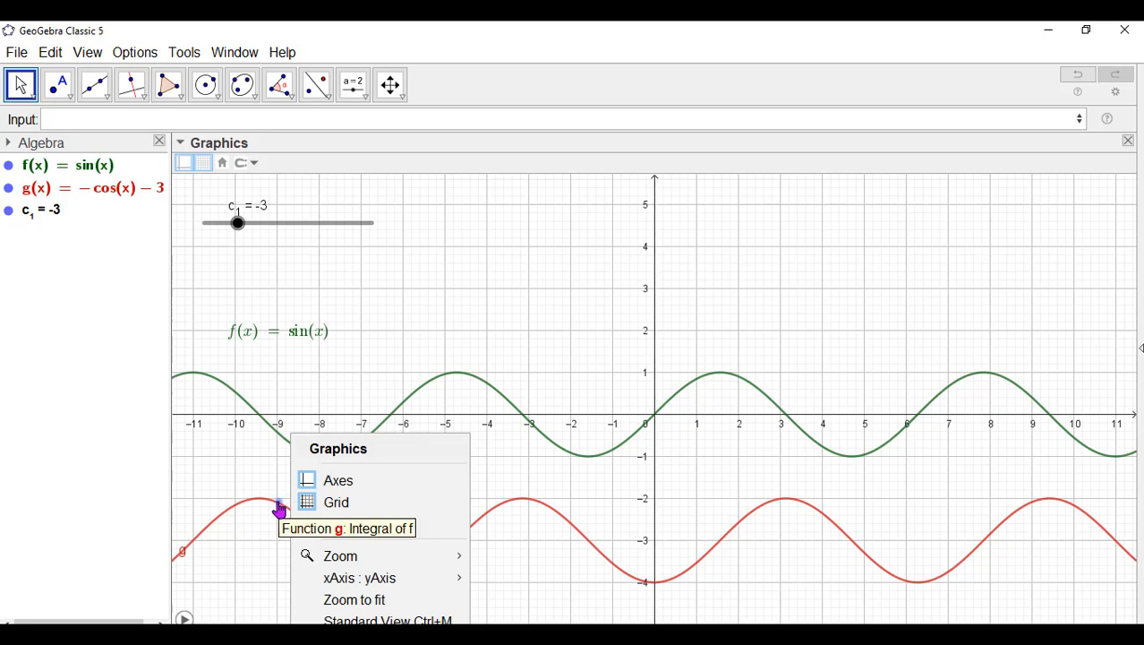
left_click(279, 507)
right_click(280, 507)
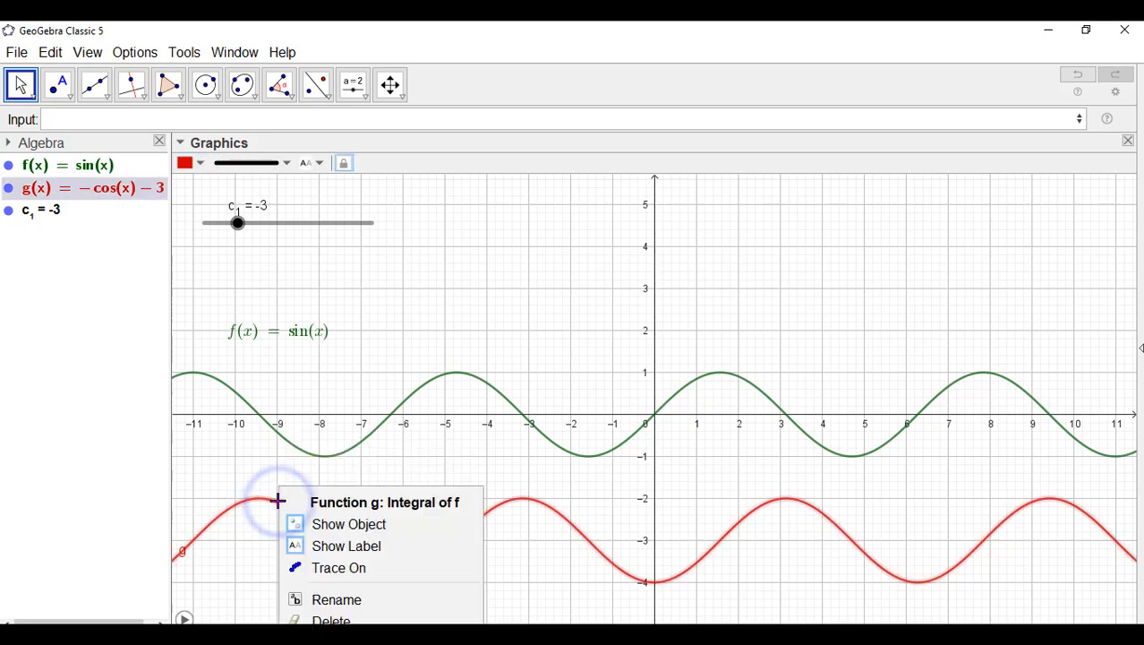
left_click(331, 578)
left_click(185, 617)
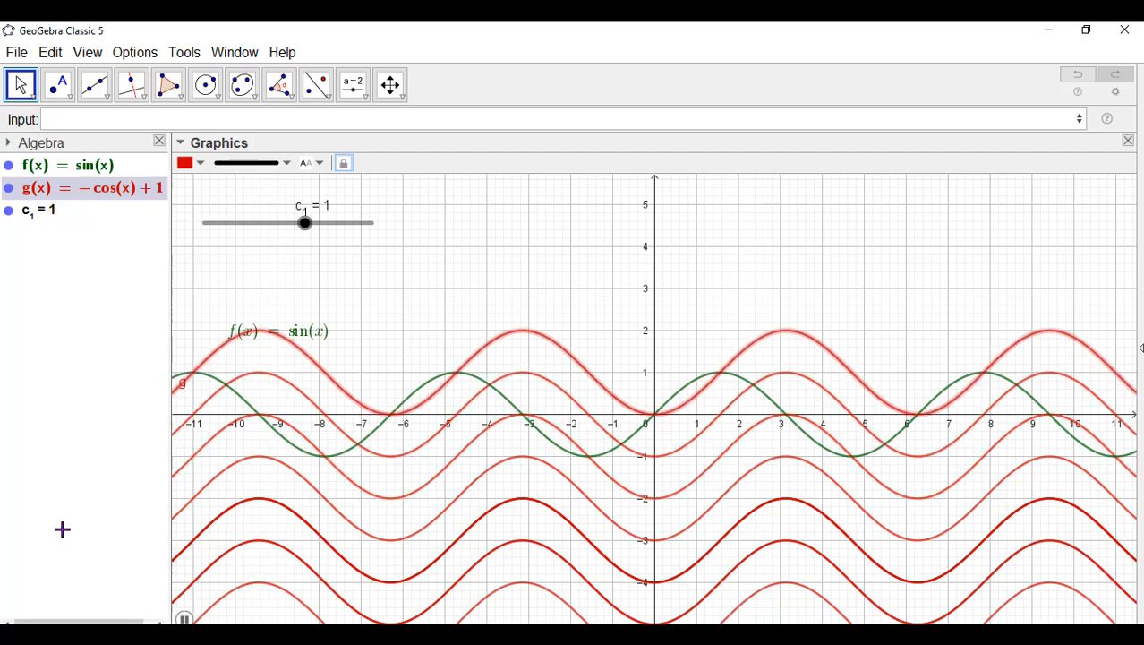
Hide the f(x) curve and pause the slider animation, clearing the traced curves from the graph.
left_click(9, 166)
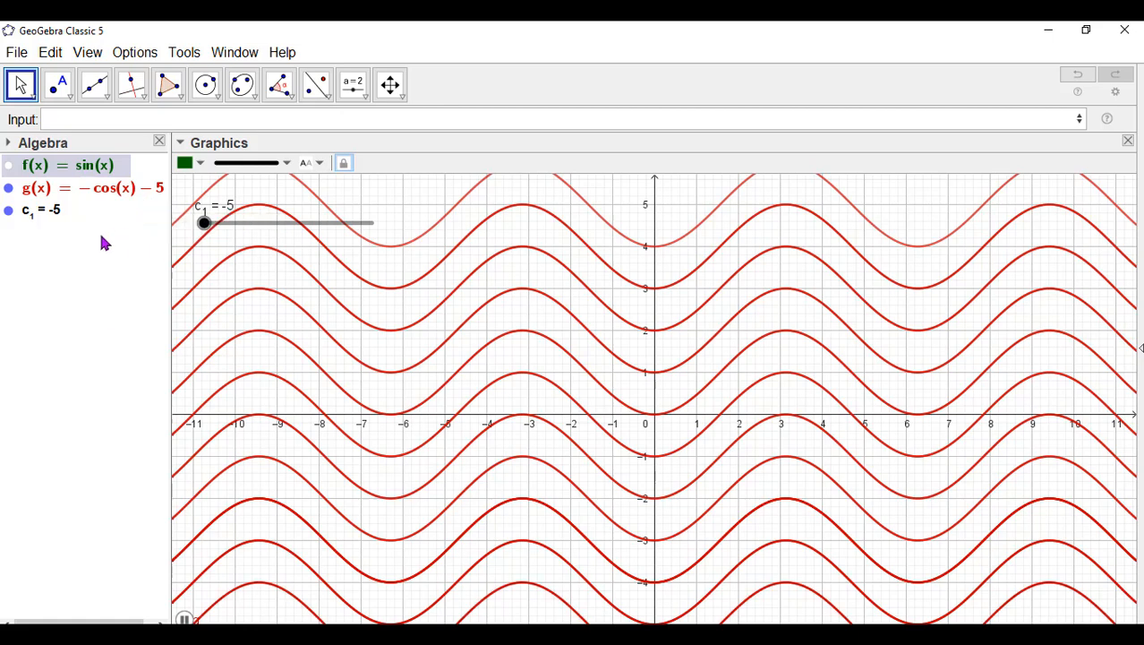
left_click(184, 618)
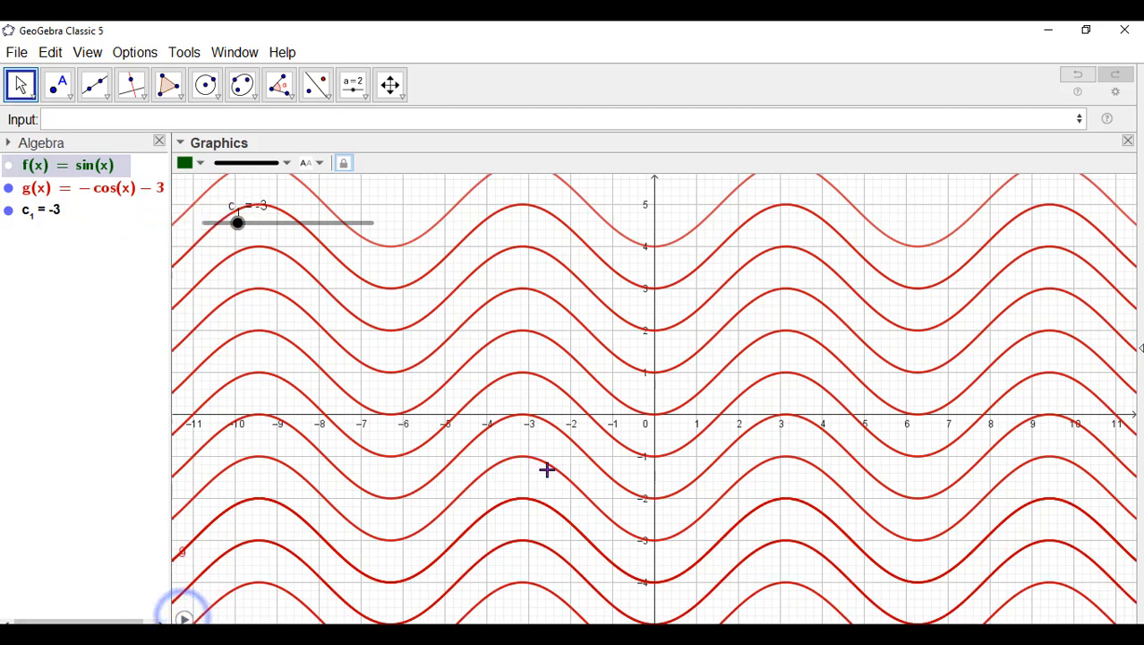
mouse_move(545, 476)
left_mouse_down()
mouse_move(559, 460)
mouse_move(563, 472)
left_mouse_up()
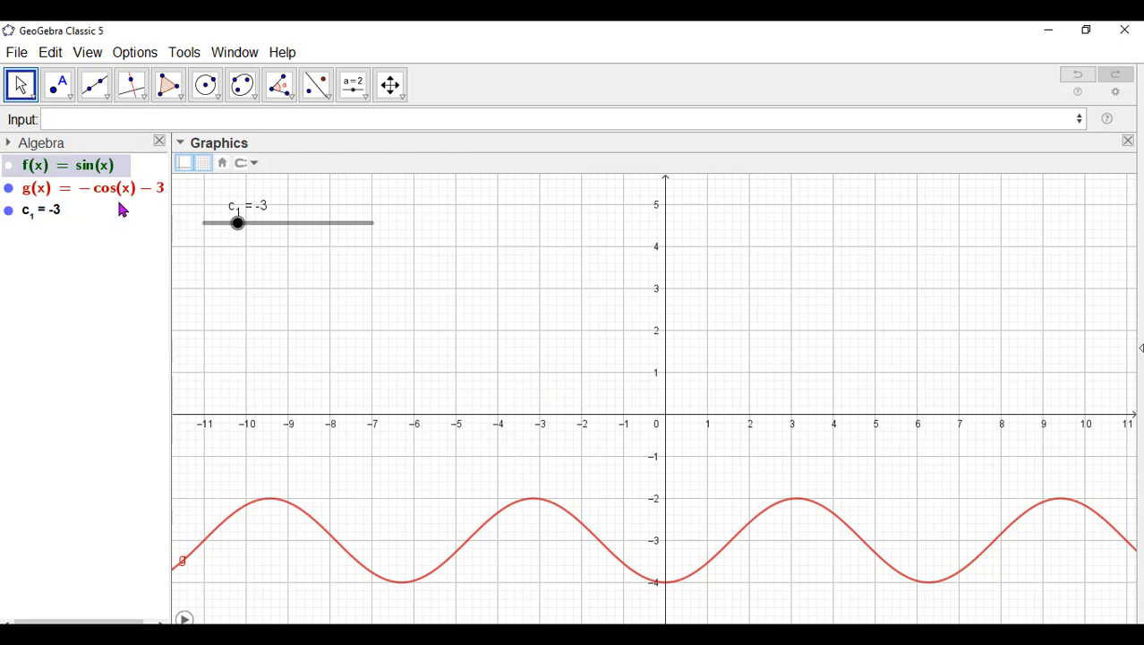
Insert an input box below slider c₁ with the caption "f(x)=" and link it to the function f(x) = sin(x).
left_click(364, 99)
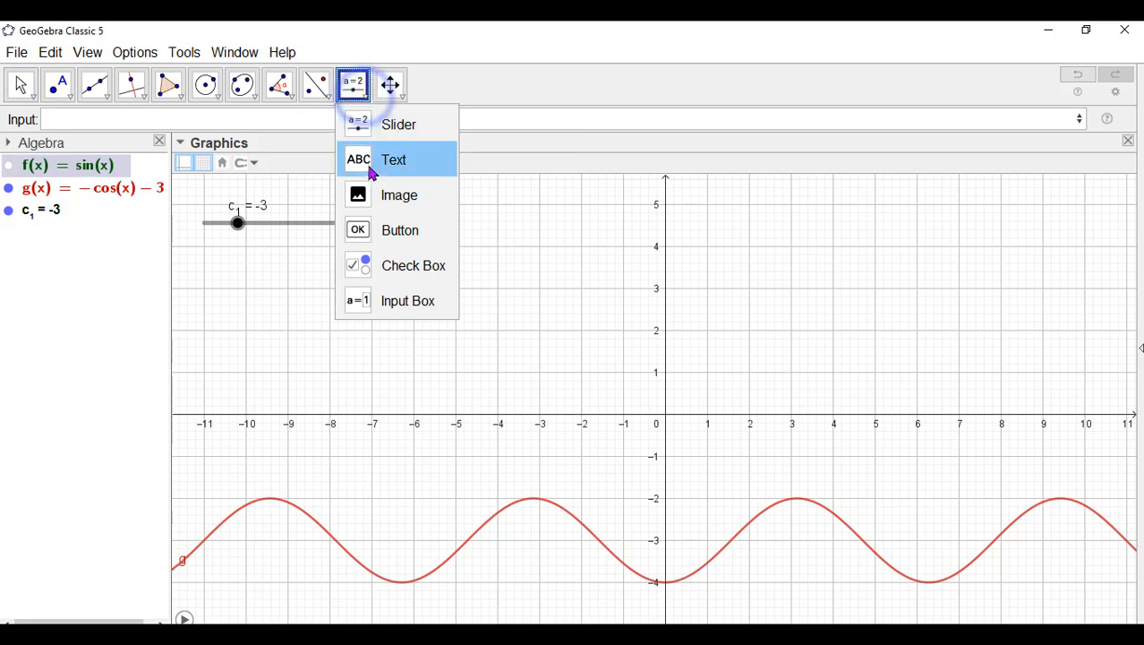
left_click(377, 305)
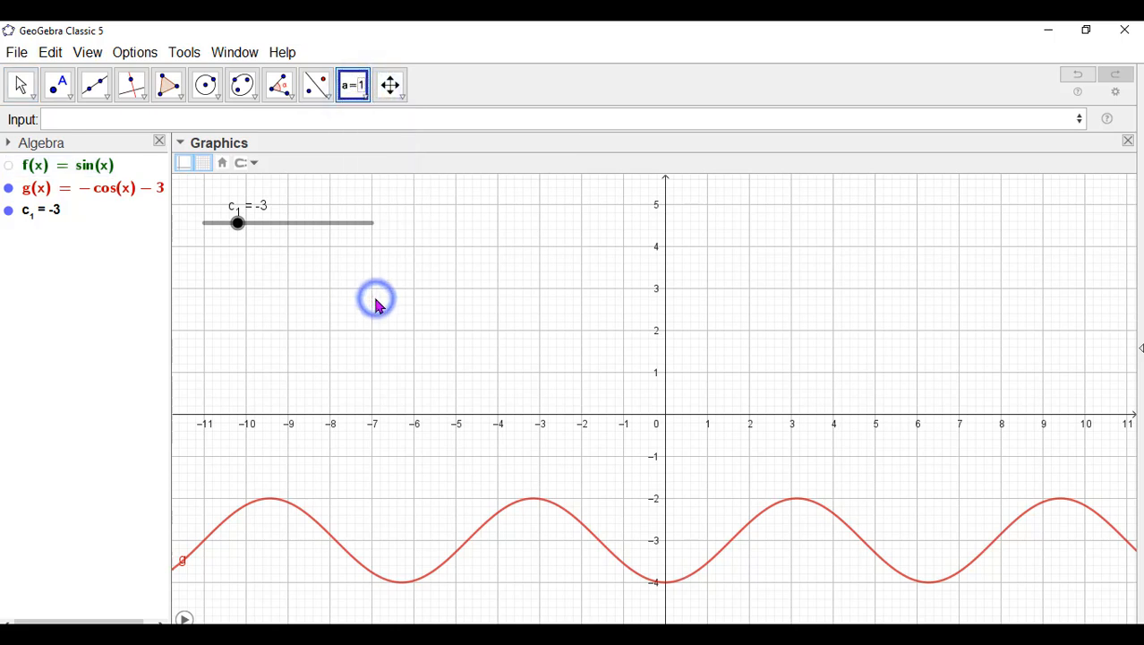
left_click(246, 269)
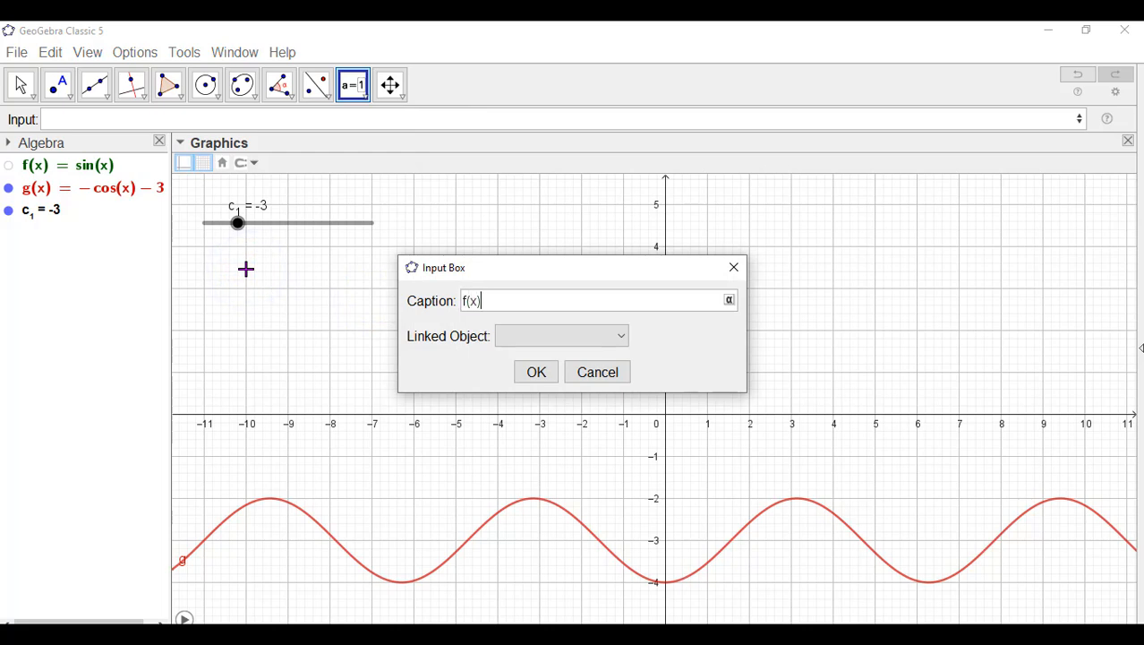
left_click(621, 334)
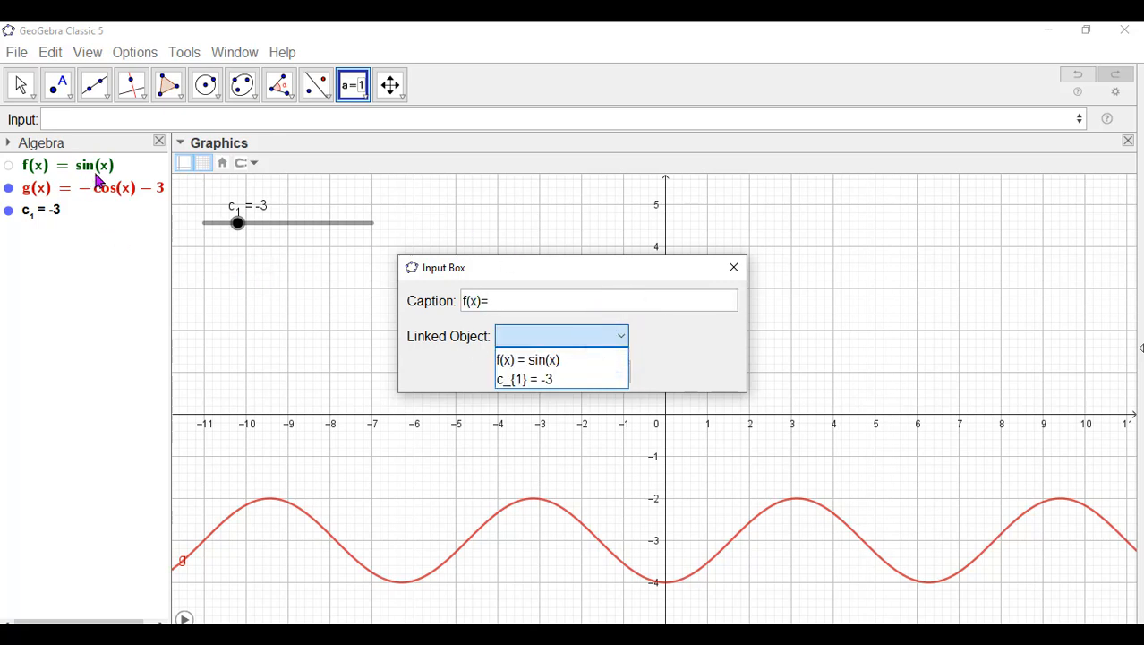
left_click(537, 360)
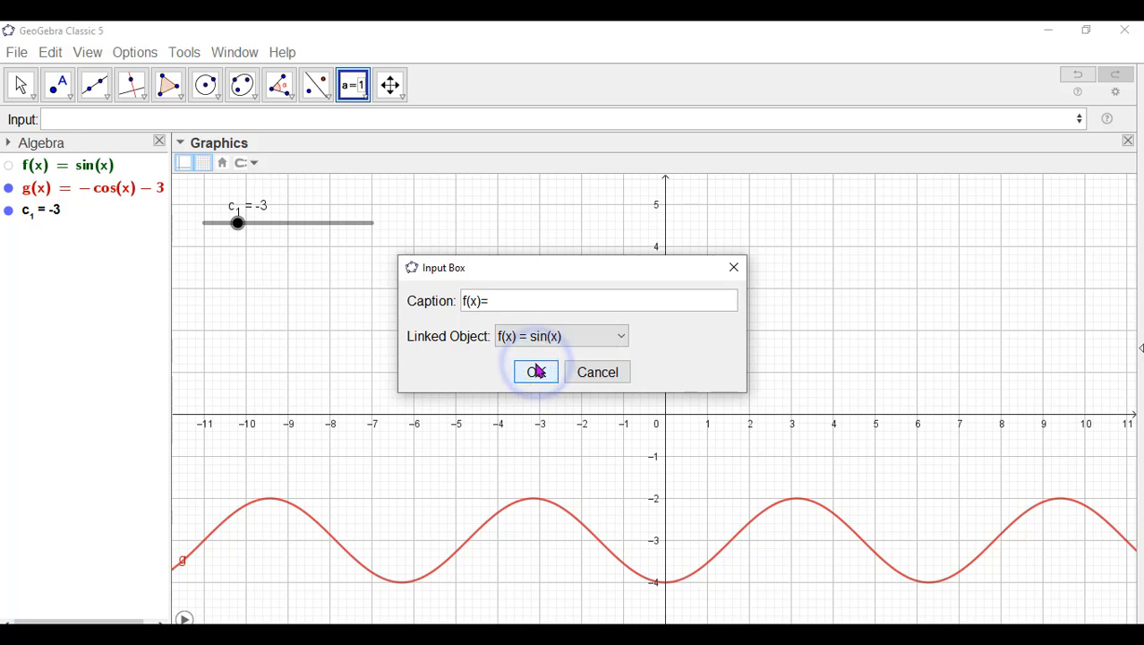
left_click(536, 371)
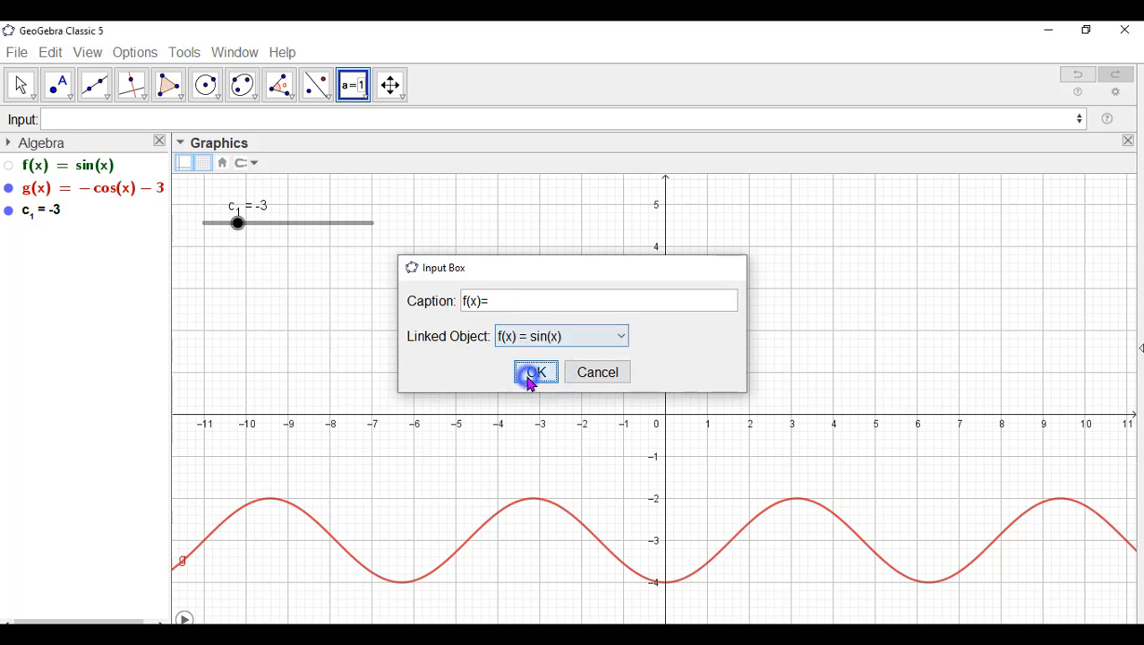
Move slider c₁ to 1 to trace the integral curves of sin(x), and clear the traces from the graph.
left_click(19, 85)
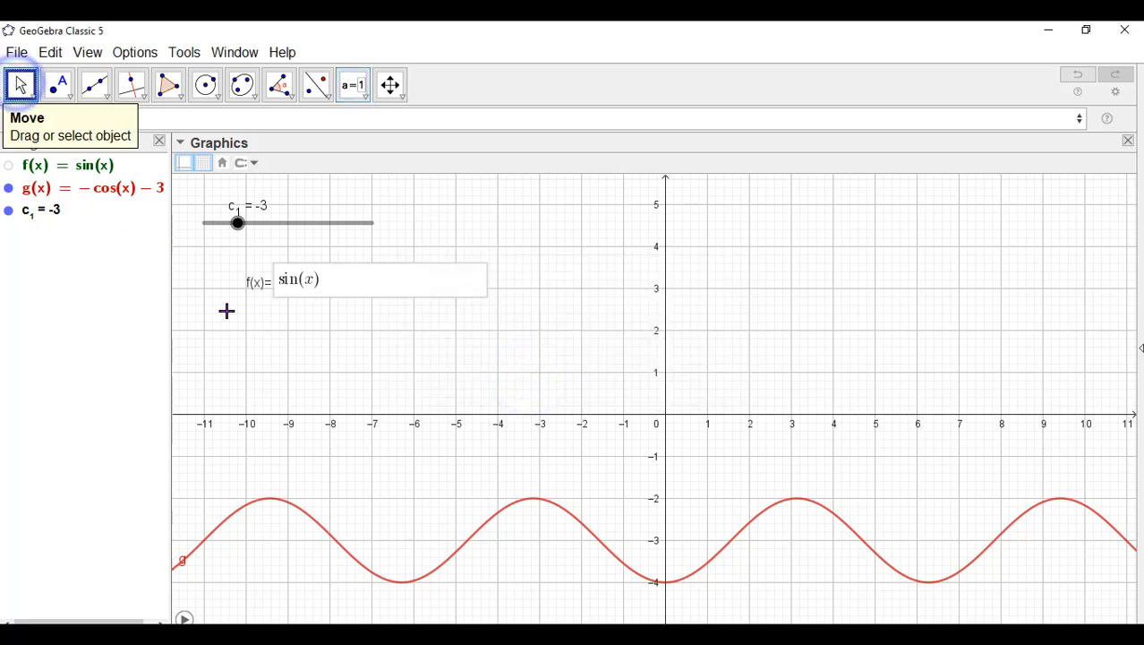
left_click(339, 287)
left_click(340, 355)
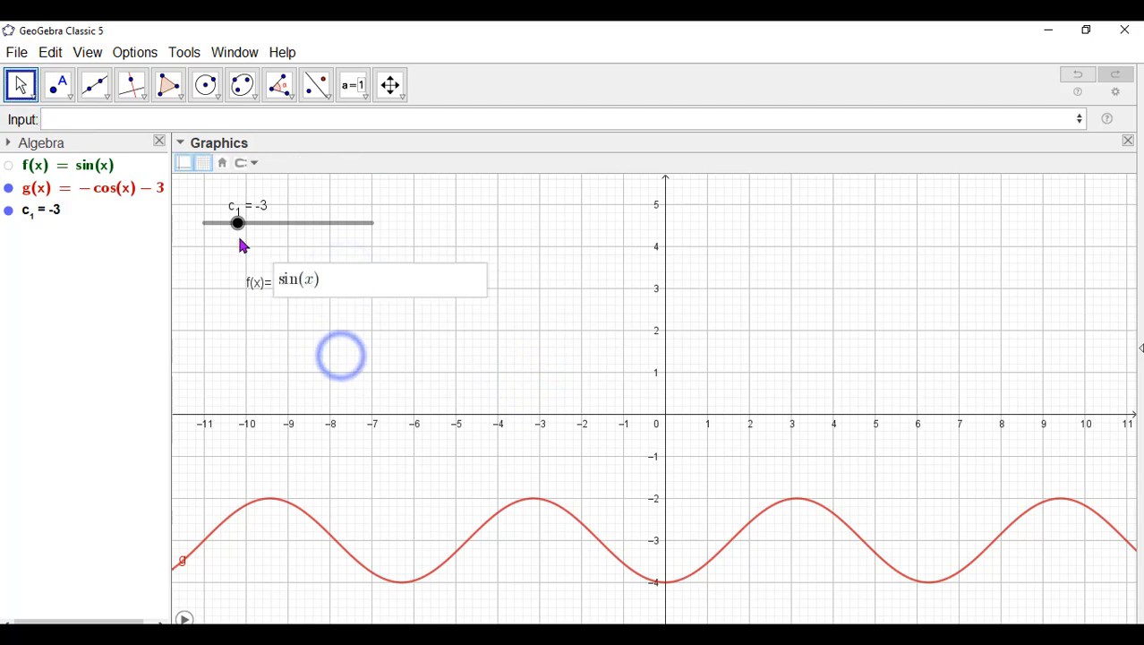
left_click_drag(237, 223, 304, 235)
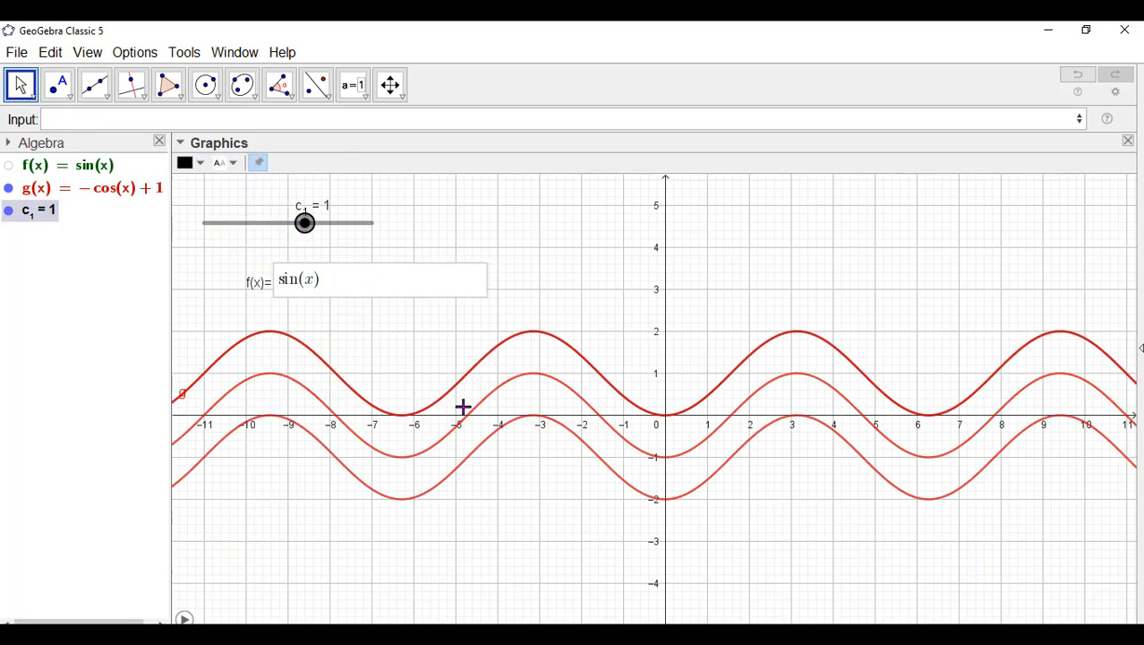
left_click_drag(538, 529, 542, 523)
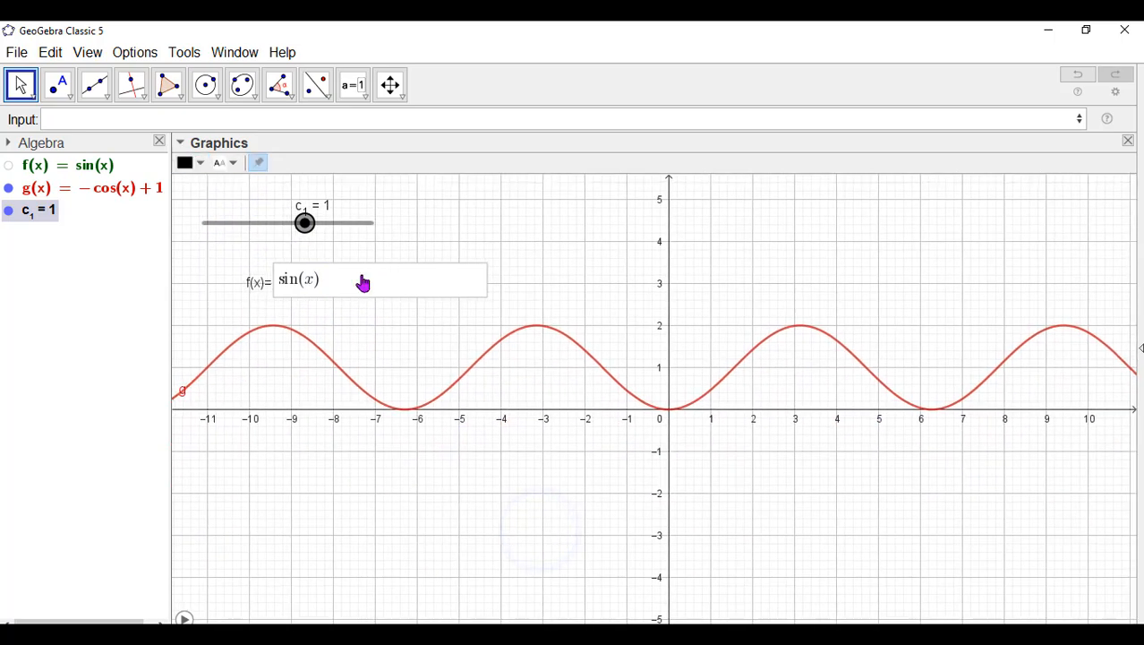
Change the function in the f(x) input box to x^3.
left_click(360, 283)
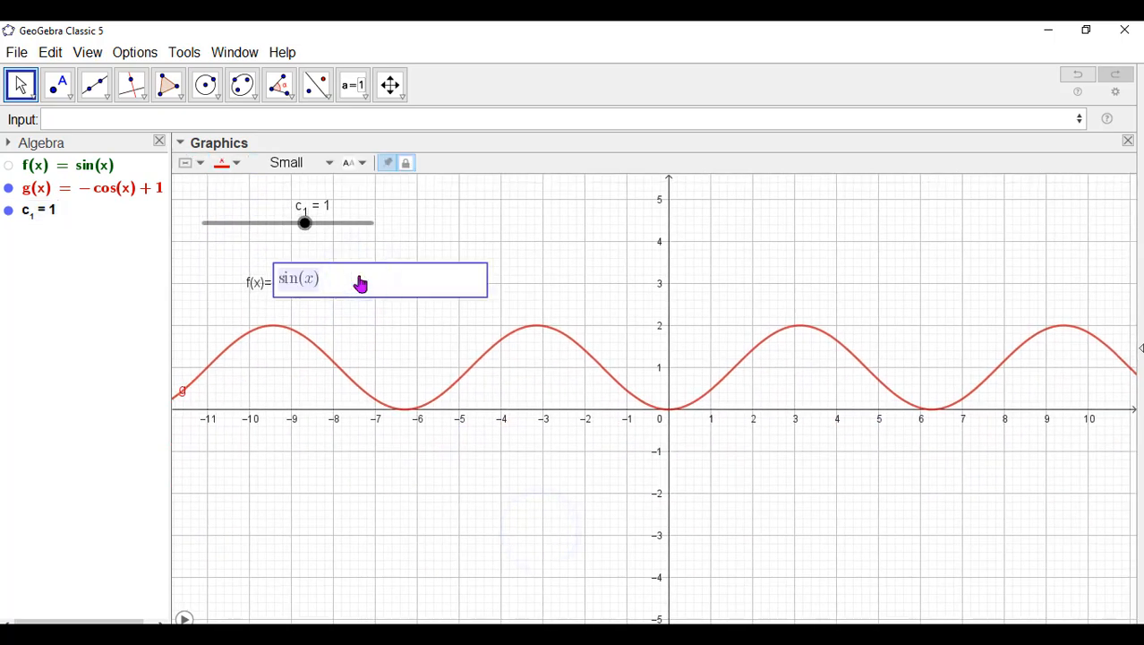
key("BackSpace")
type("x")
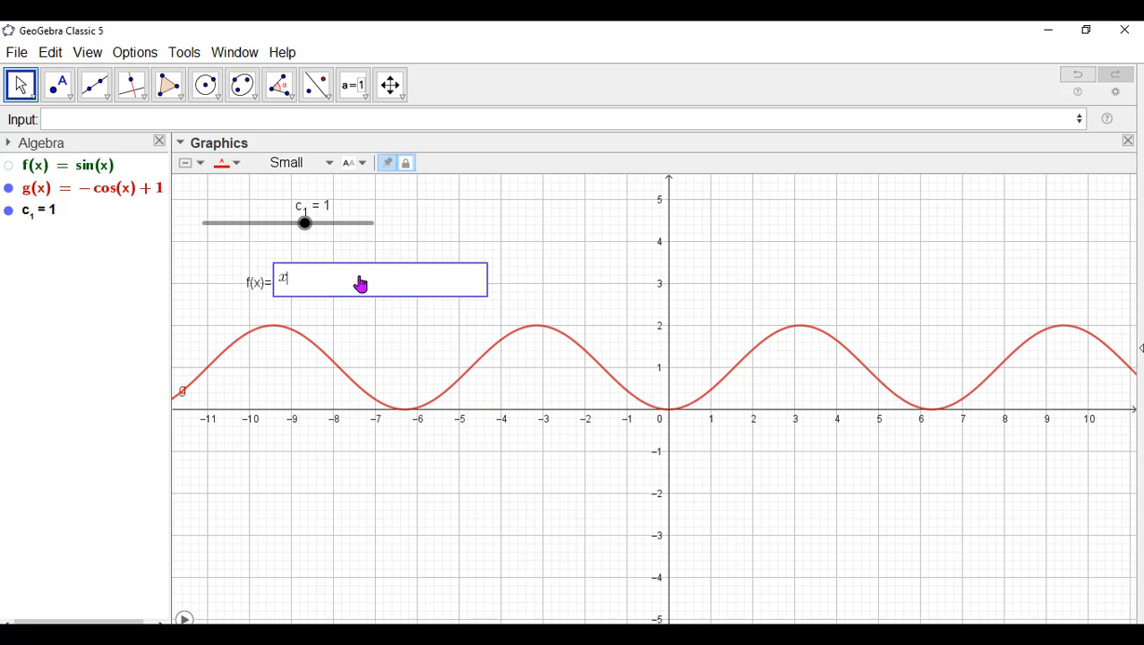
type("%")
key("BackSpace")
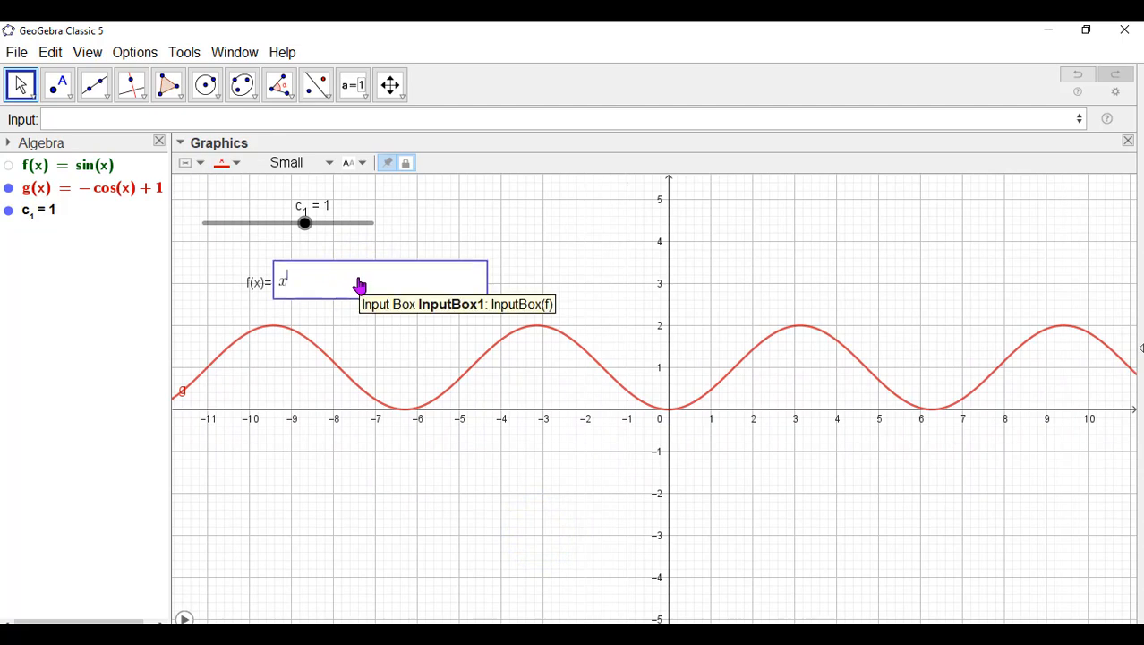
type("^3")
key("Return")
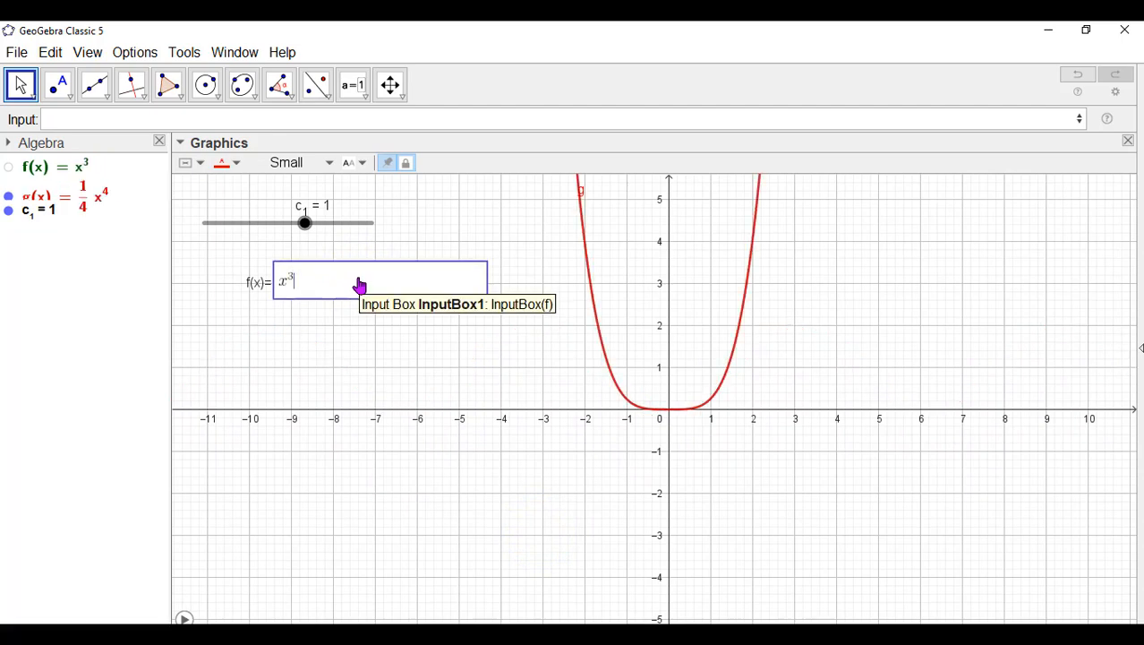
mouse_move(306, 224)
left_mouse_down()
mouse_move(339, 230)
mouse_move(305, 231)
left_mouse_up()
Replace the function in the f(x) input box with e^x.
left_click(320, 289)
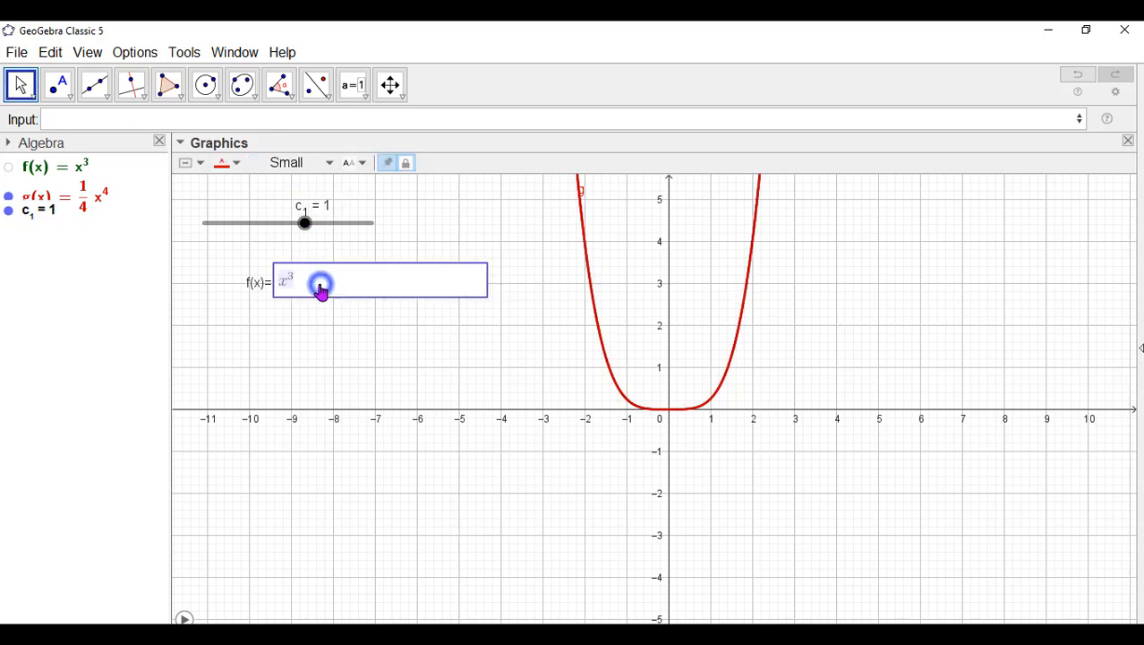
key("BackSpace")
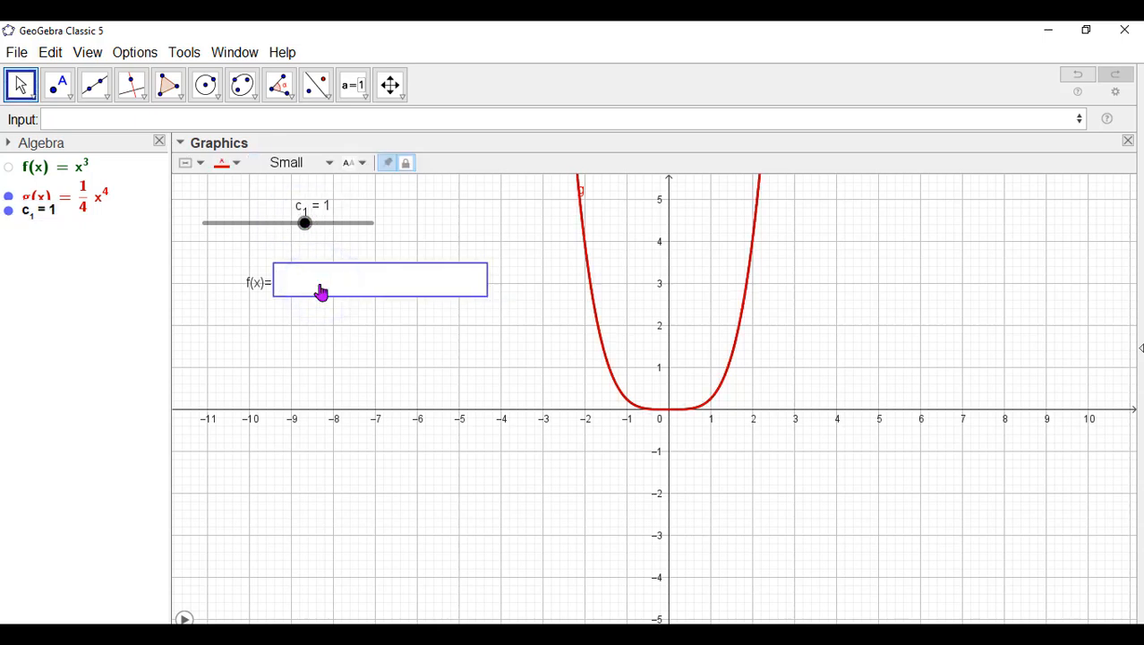
type("e")
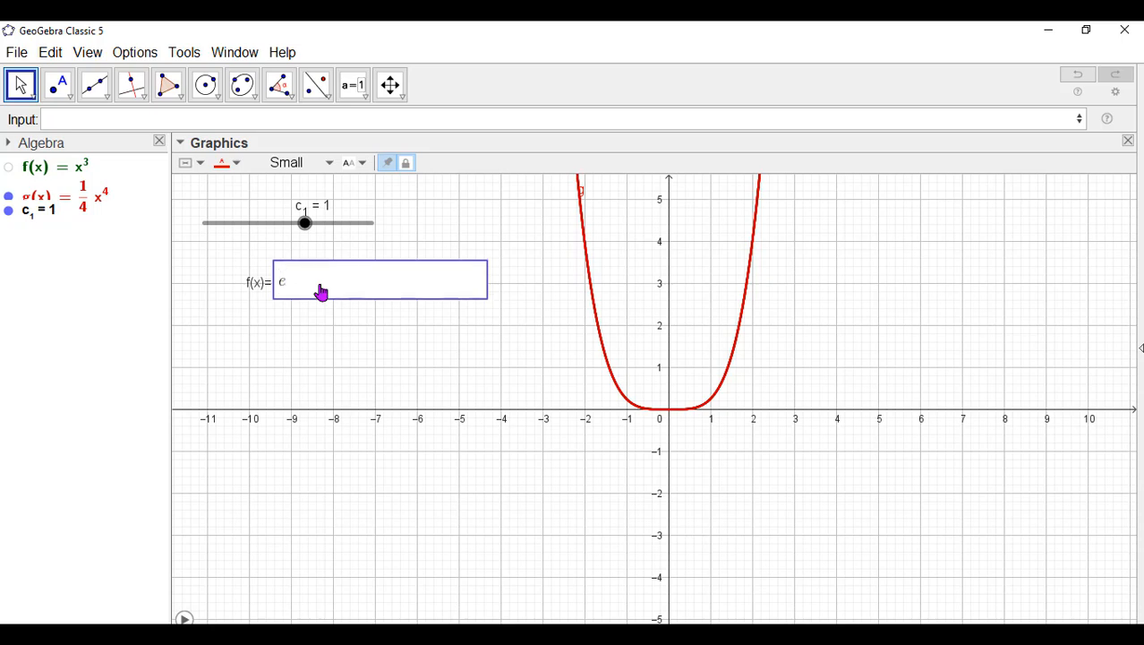
type("^x")
key("Return")
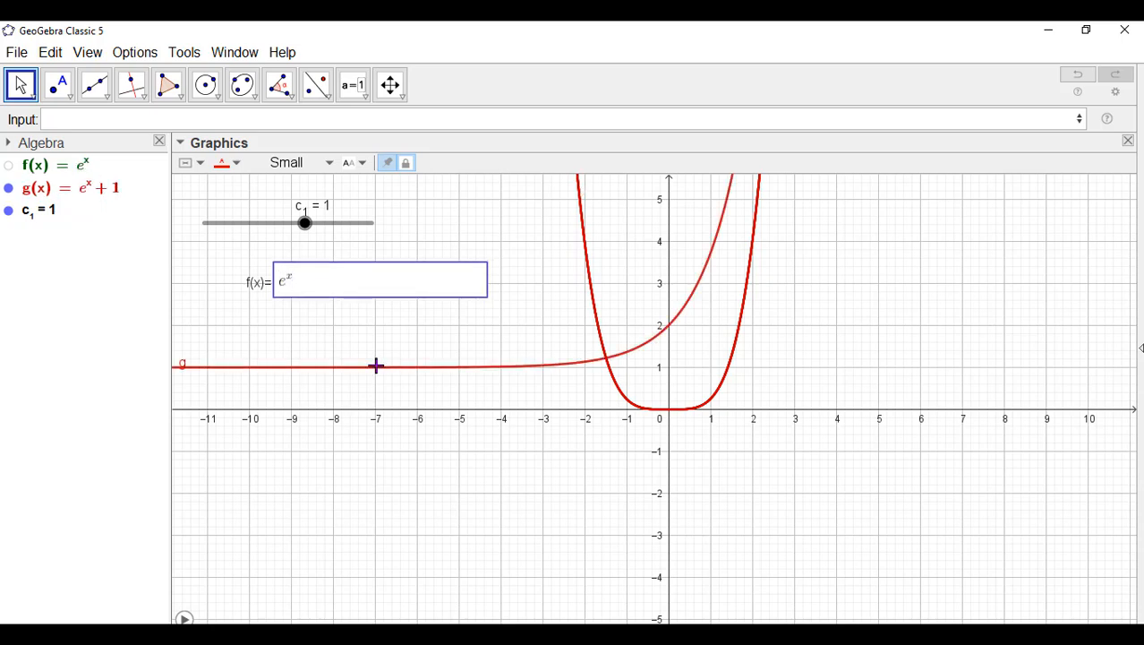
Trace the integral curves of e^x by sweeping slider c₁ and leaving it at 2, with the traces cleared before and after.
left_click(454, 390)
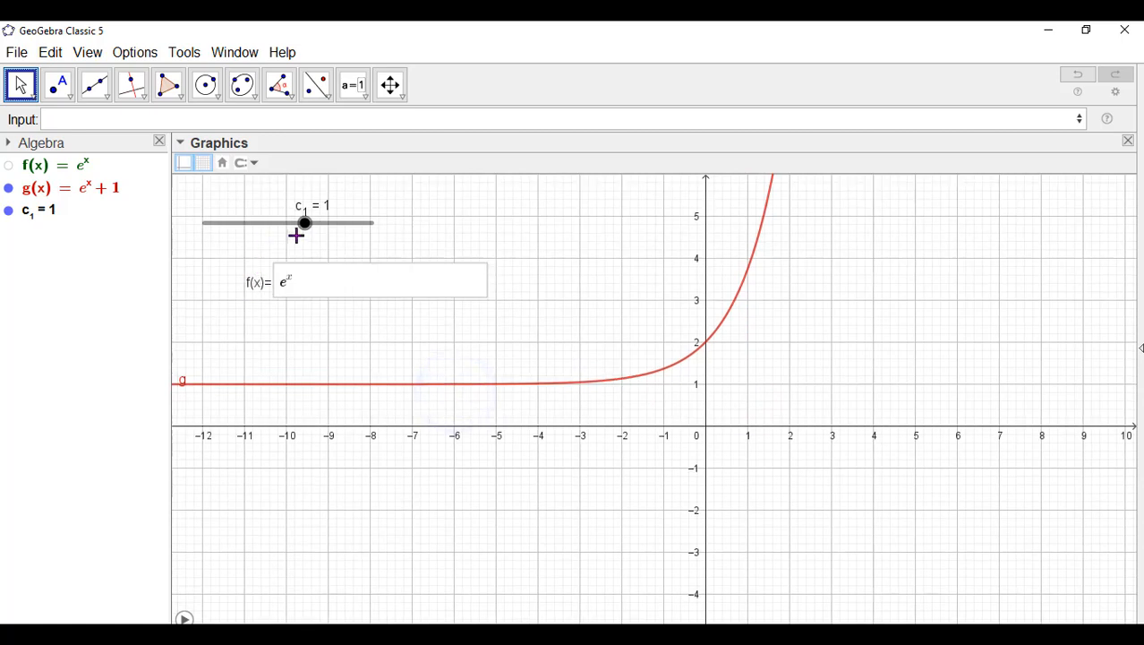
mouse_move(301, 234)
left_mouse_down()
mouse_move(339, 237)
mouse_move(222, 243)
mouse_move(315, 232)
left_mouse_up()
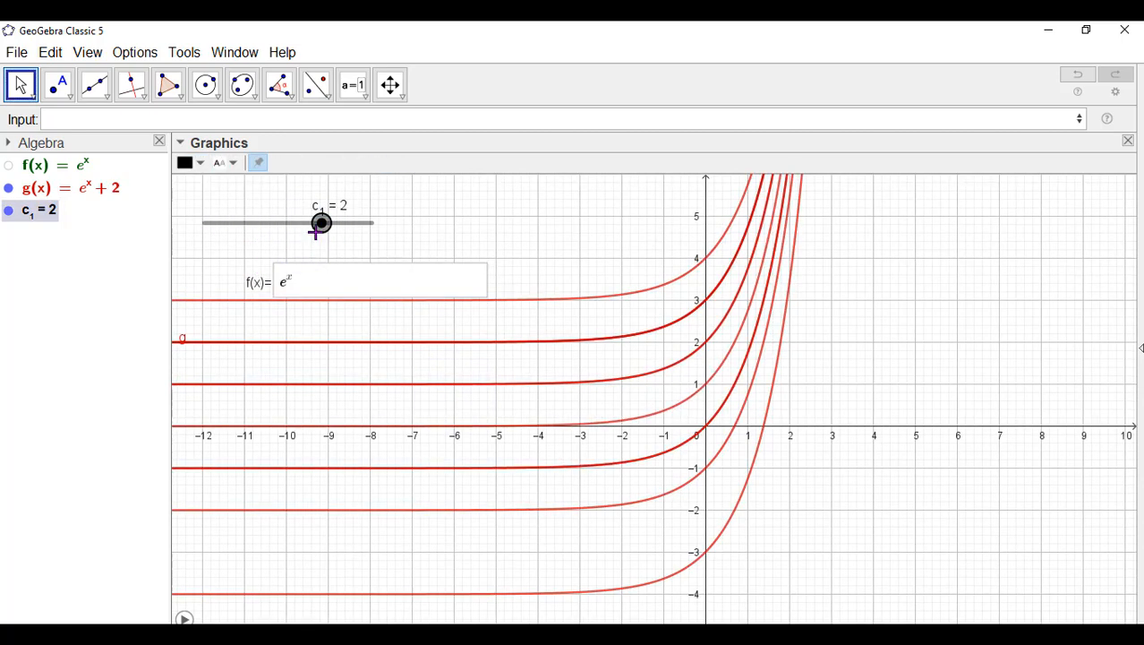
left_click_drag(323, 559, 335, 556)
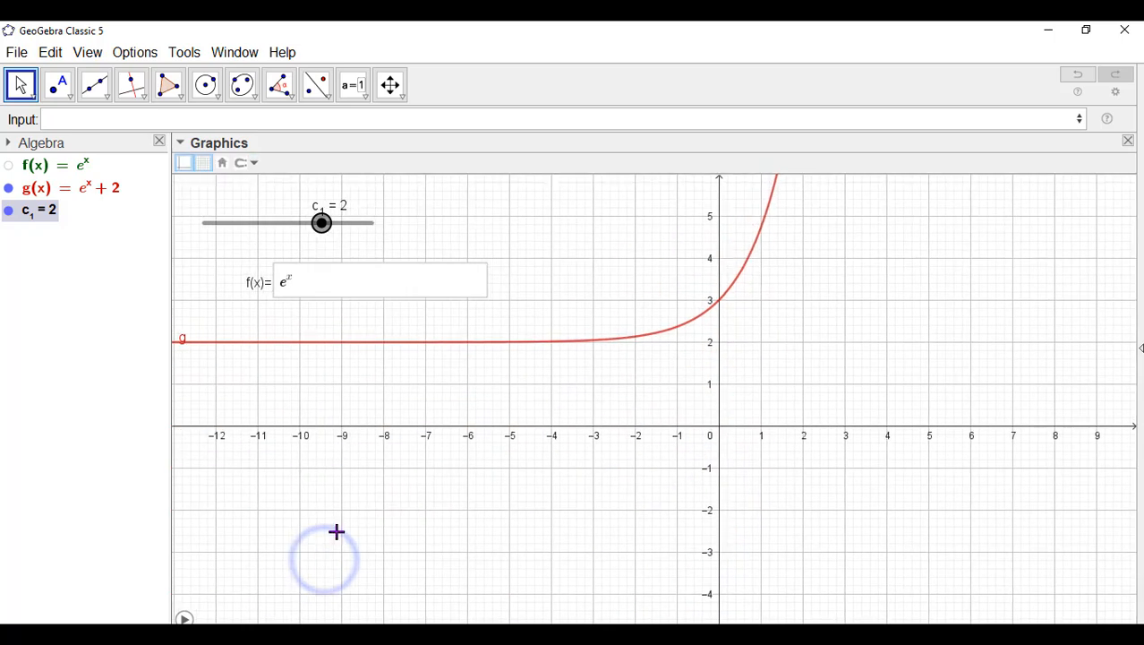
Set f(x) to cos(x) in the input box and sweep slider c₁ to -1 to trace its integral curves.
left_click(318, 287)
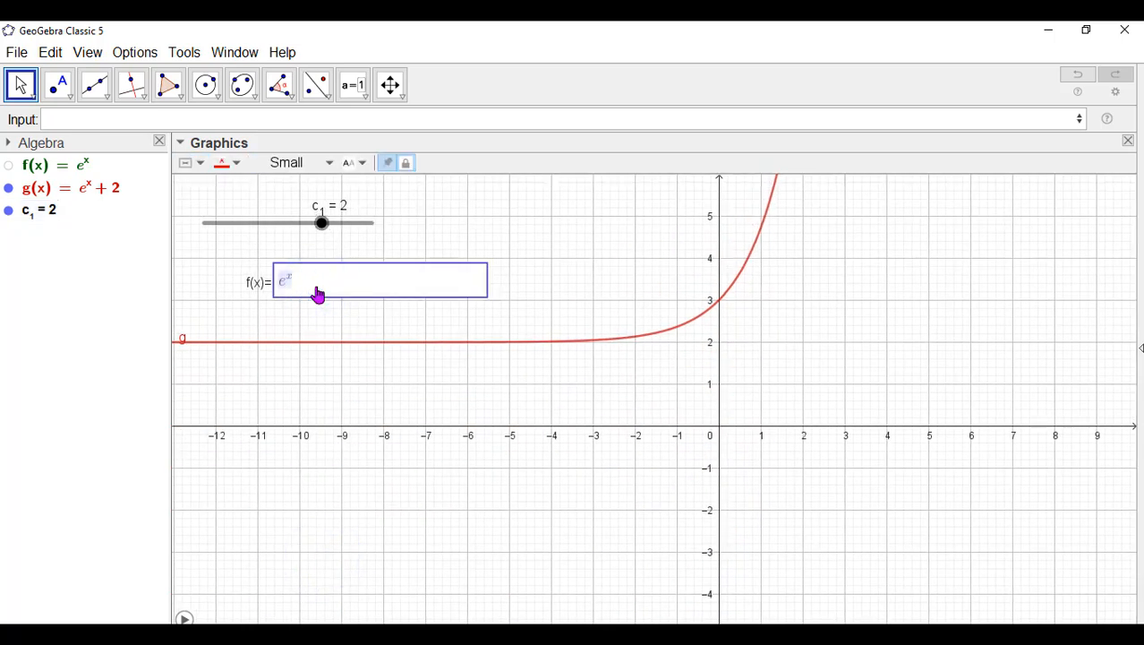
type("cos(x)")
key("Return")
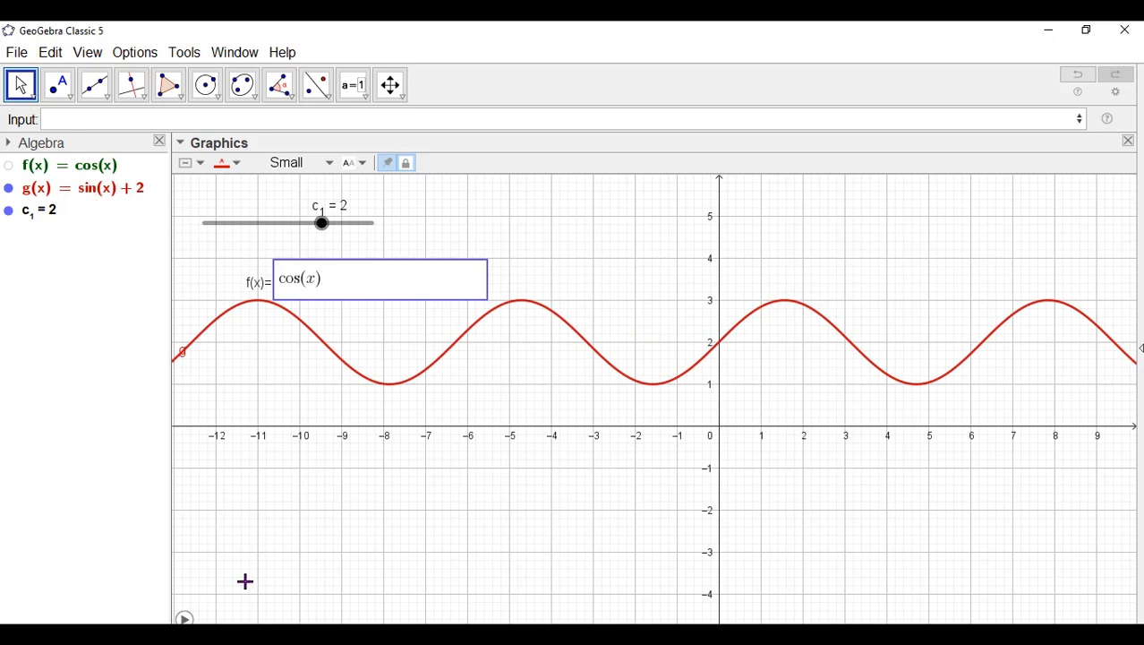
mouse_move(321, 223)
left_mouse_down()
mouse_move(357, 233)
mouse_move(271, 230)
left_mouse_up()
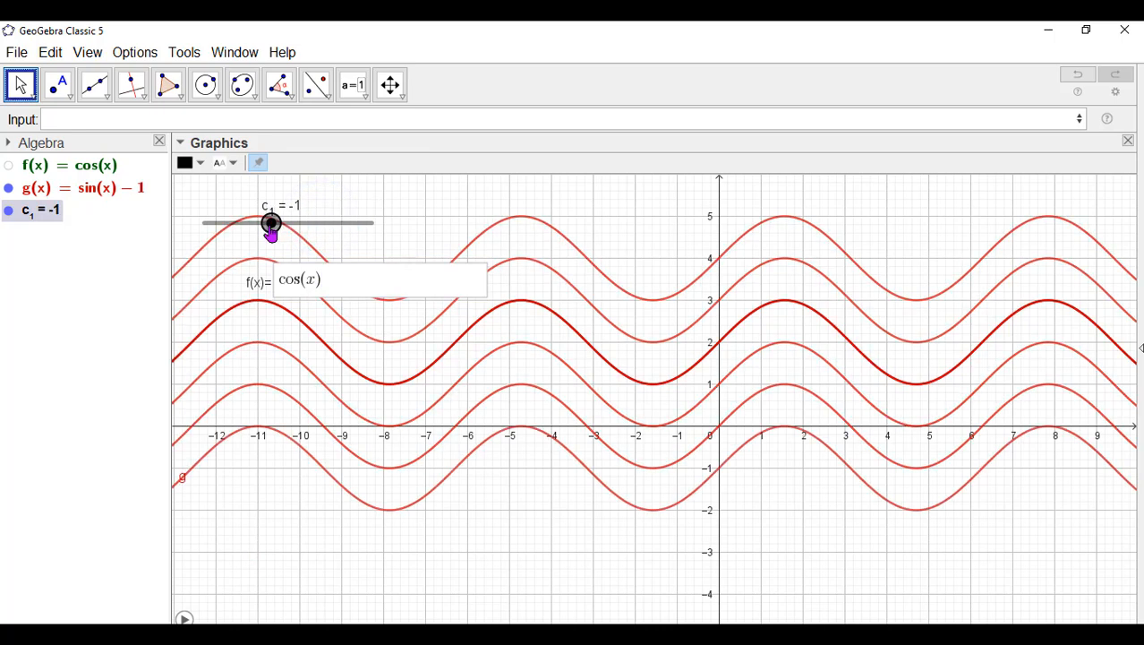
Enter sec^2(x) as the new function in the f(x) input box.
left_click(356, 285)
key("BackSpace")
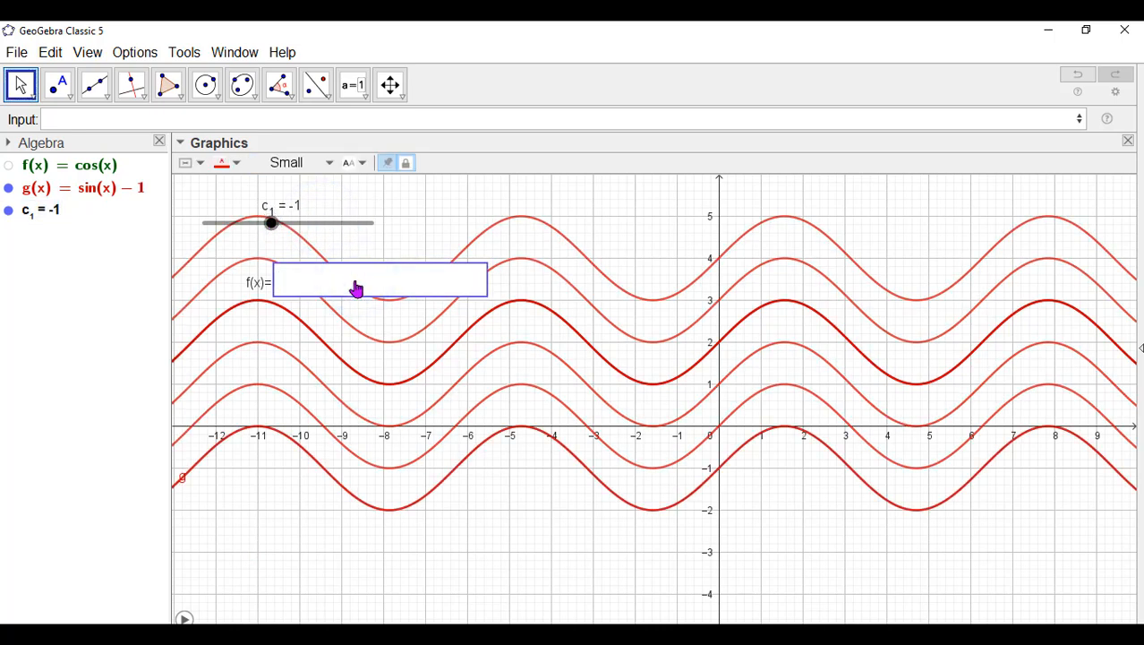
type("sec(c")
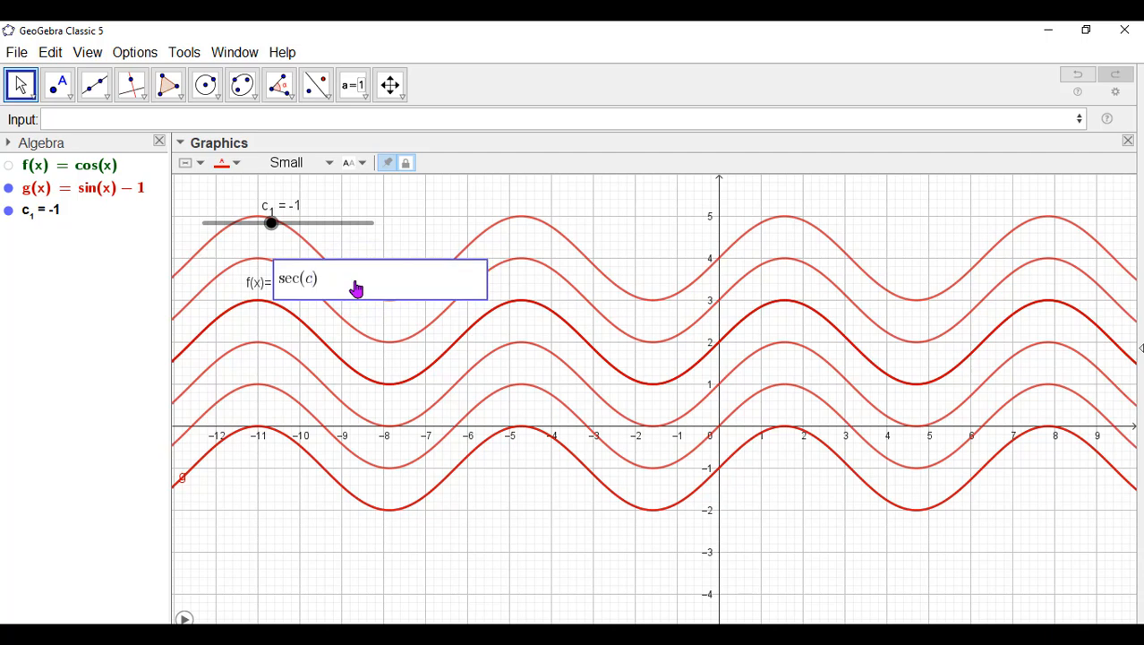
key("BackSpace")
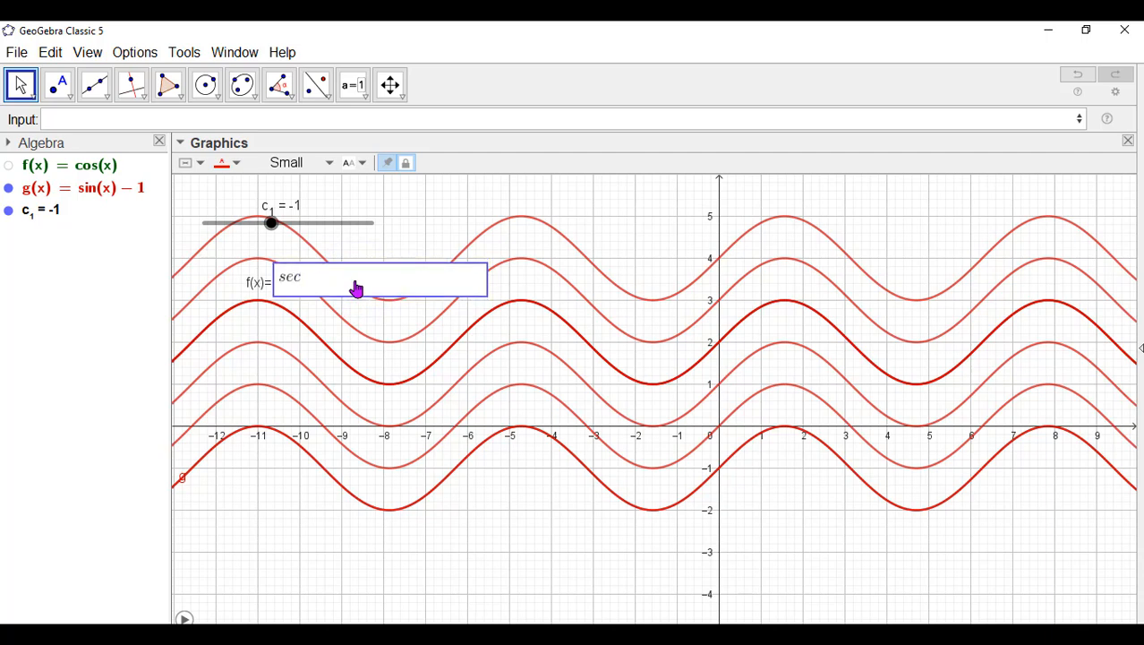
type("^2")
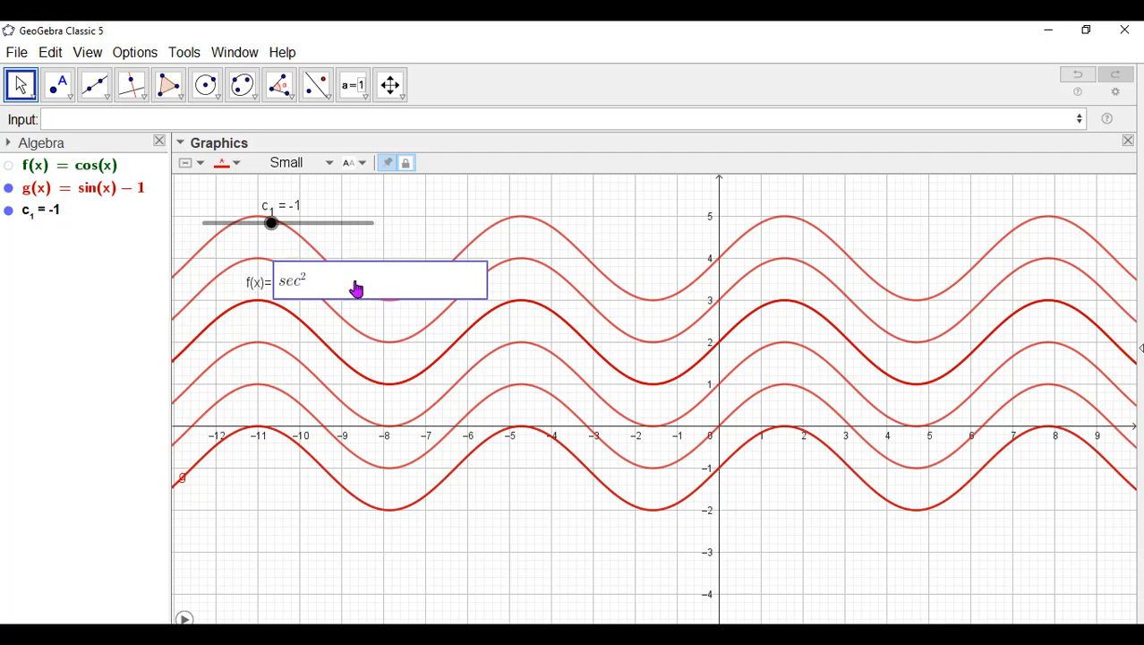
key("Right")
type("(x")
key("Return")
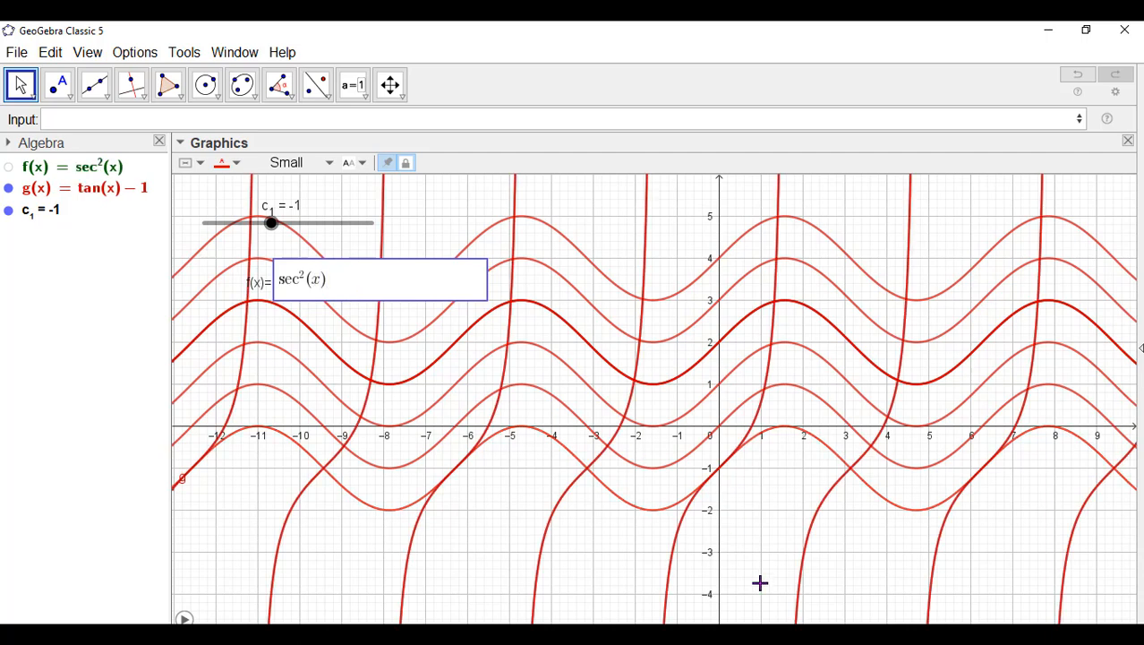
Clear the old traces, sweep slider c₁ to 5 to trace the integral curves of sec²(x), and clear the graph again.
left_click_drag(700, 550, 713, 552)
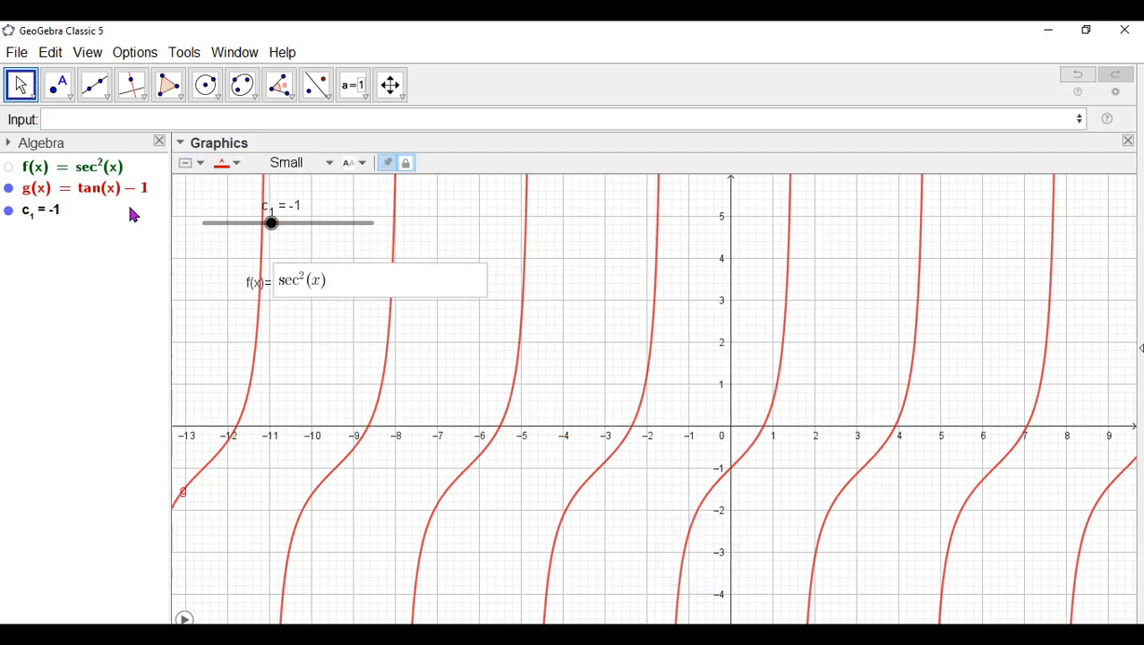
mouse_move(273, 225)
left_mouse_down()
mouse_move(339, 230)
mouse_move(235, 233)
mouse_move(372, 227)
left_mouse_up()
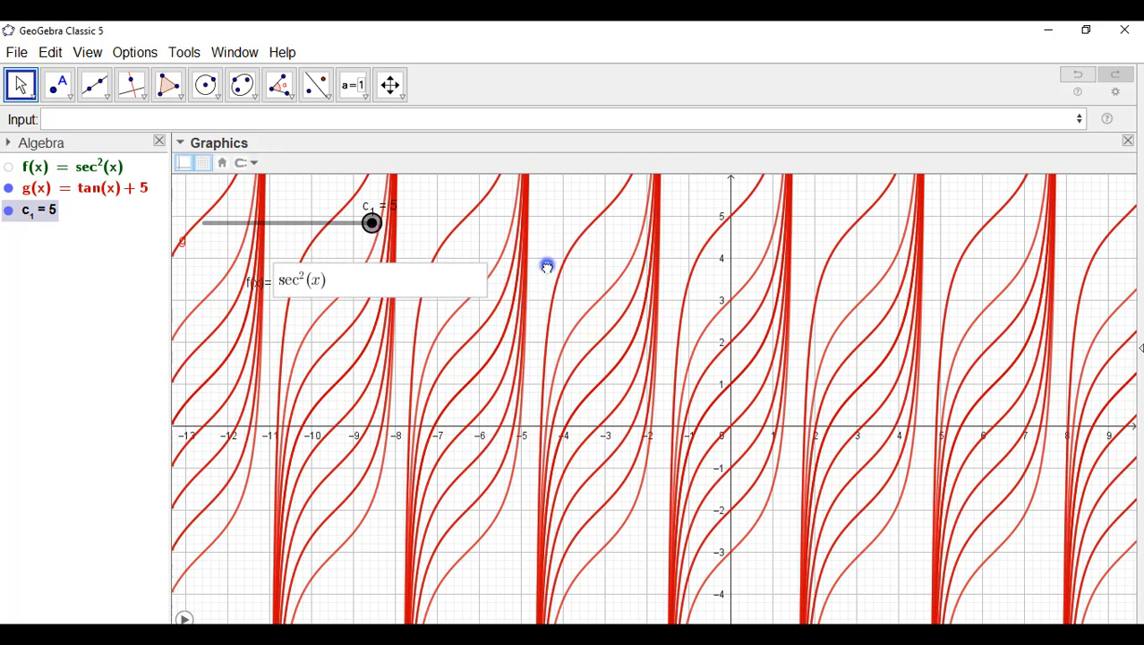
left_click(546, 264)
Clear the current function from the f(x) input box.
left_click(389, 292)
key("BackSpace")
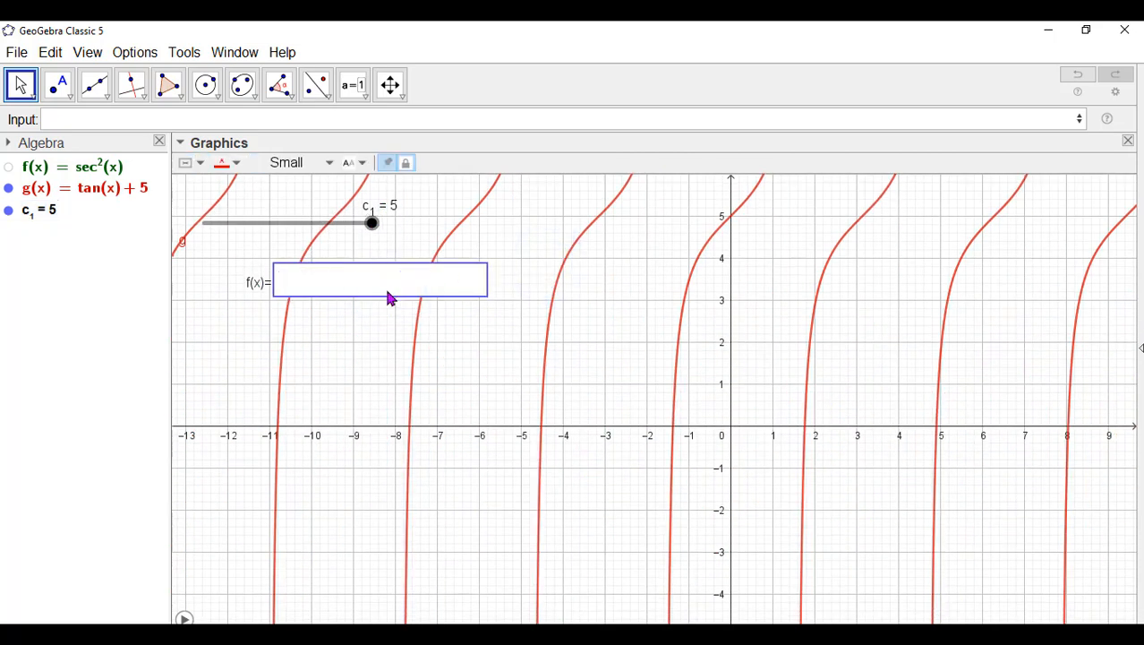
type("cos(ec")
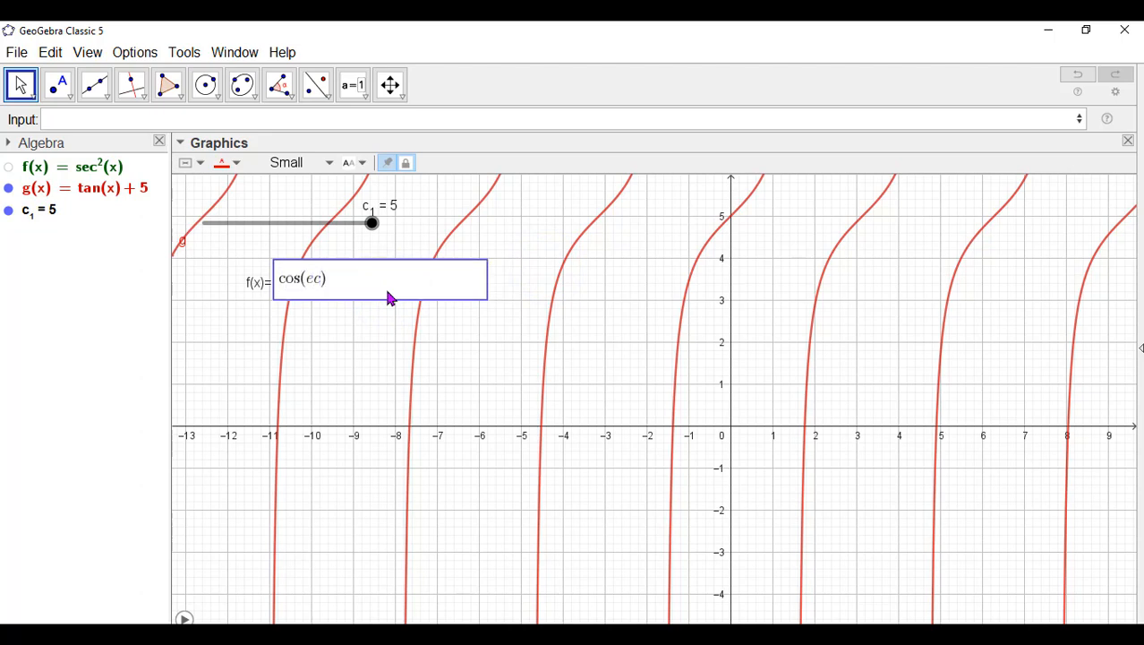
key("BackSpace")
key("BackSpace")
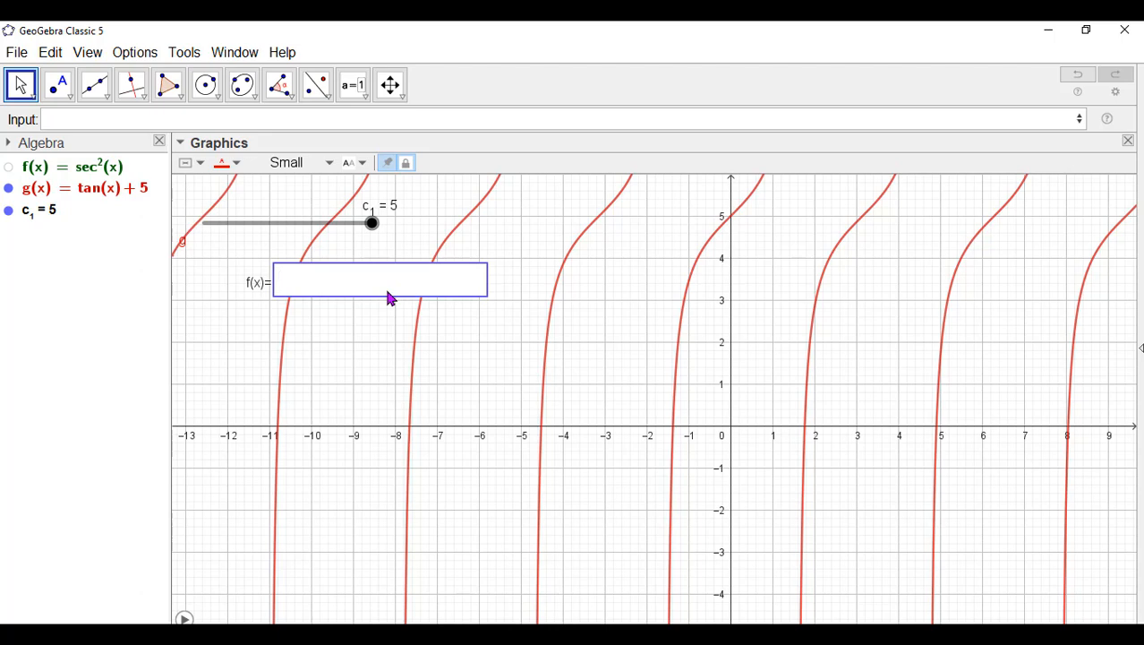
type("(x")
key("BackSpace")
key("BackSpace")
key("BackSpace")
key("BackSpace")
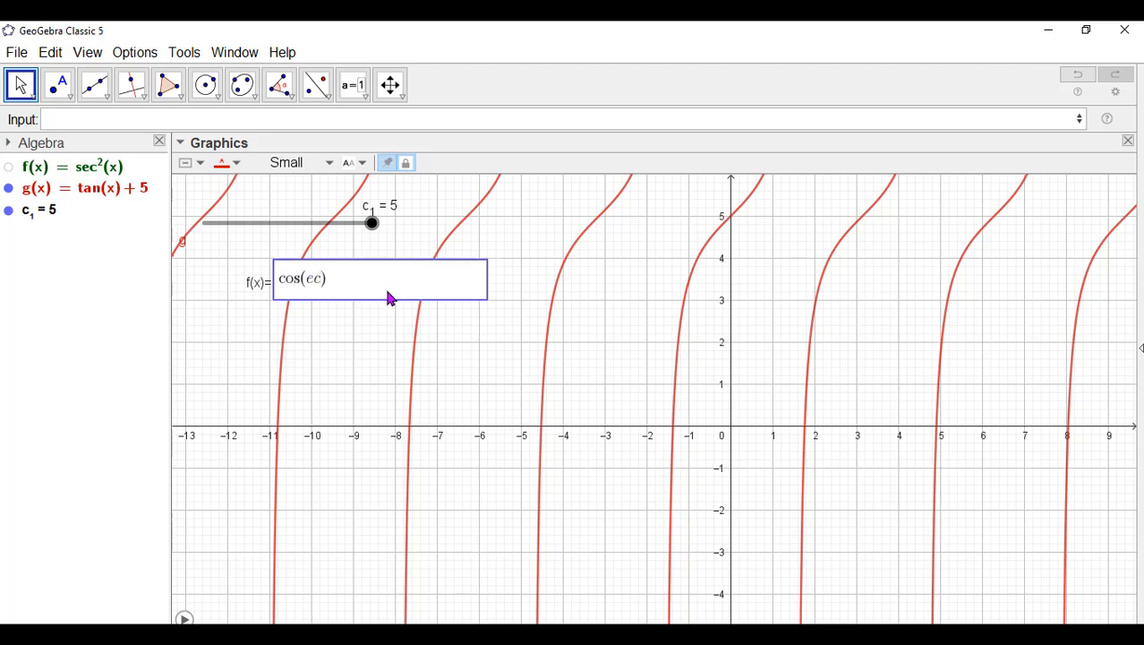
Enter 1/sin^2(x) as the new function in the f(x) input box.
type("1")
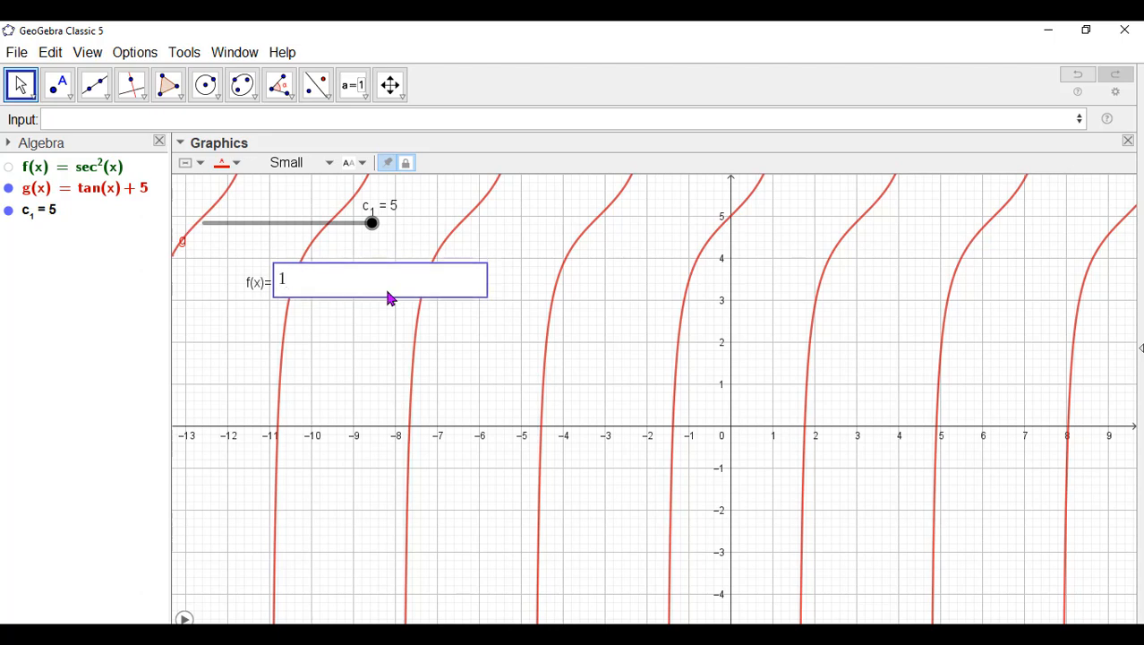
type("/sin")
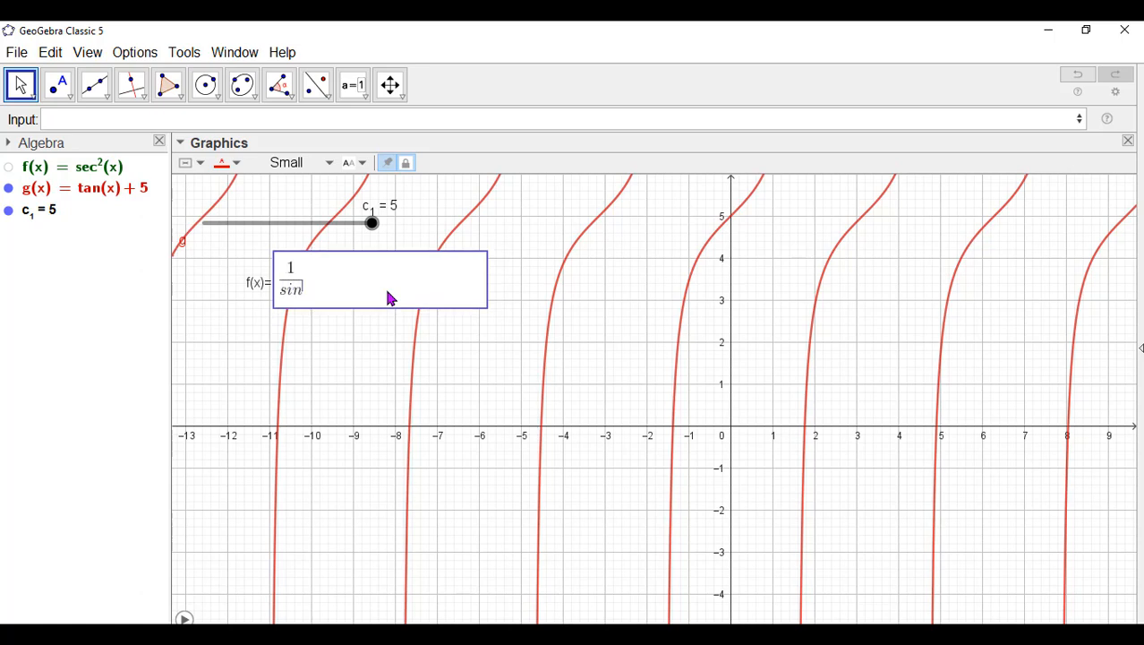
type("^2(x")
key("Return")
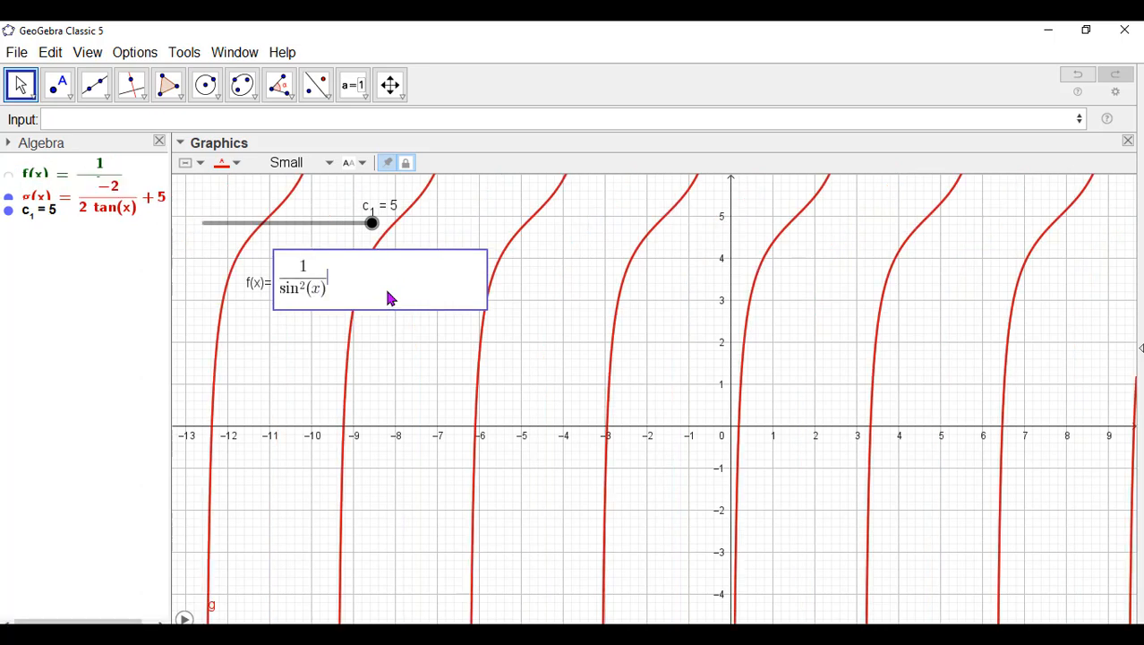
Set slider c₁ to 4 and widen the Algebra view so the full expression of g(x) fits.
left_click_drag(370, 223, 355, 225)
left_click_drag(168, 233, 244, 235)
left_click_drag(473, 365, 521, 407)
Replace the function in the f(x) input box with sec(x) tan(x).
left_click(392, 297)
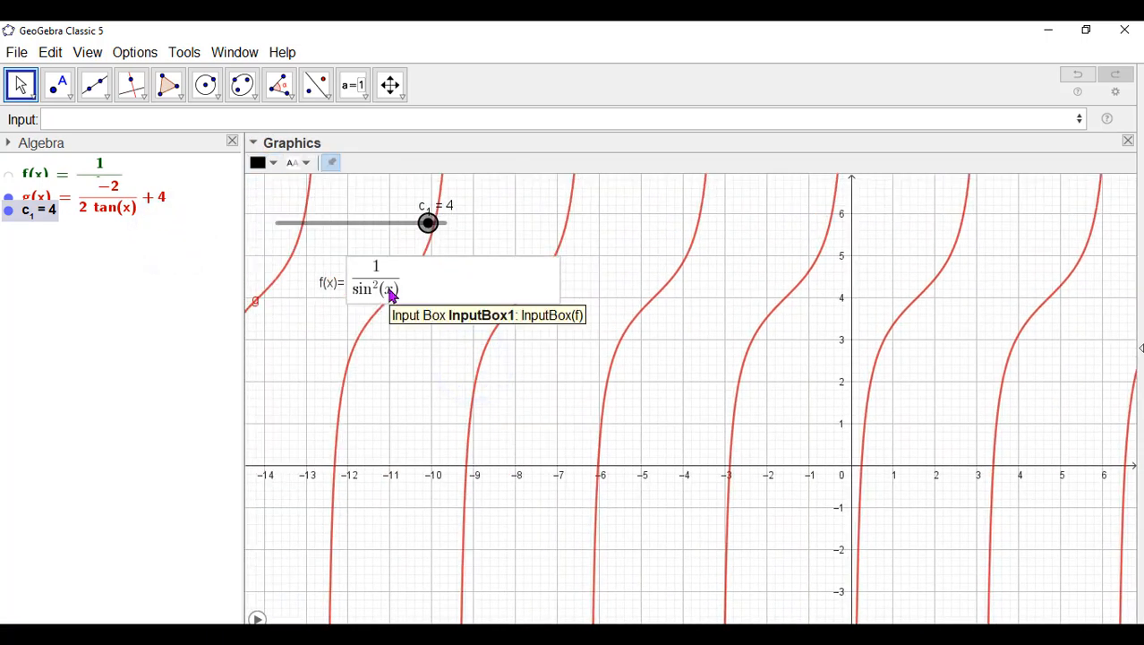
left_click(426, 290)
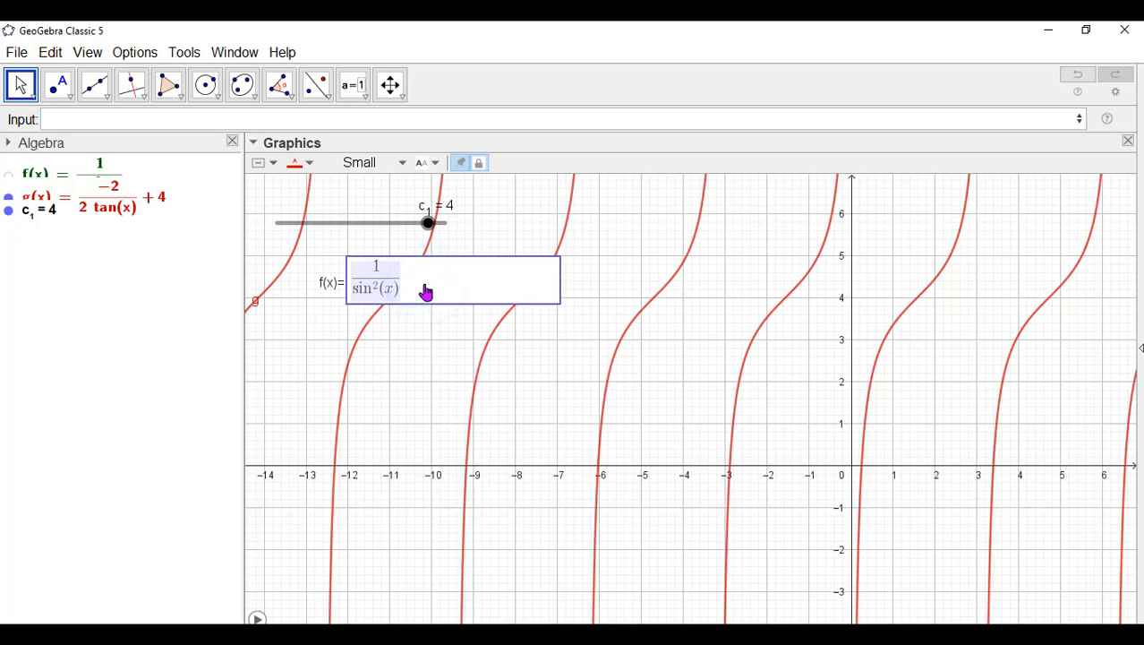
key("BackSpace")
type("sec")
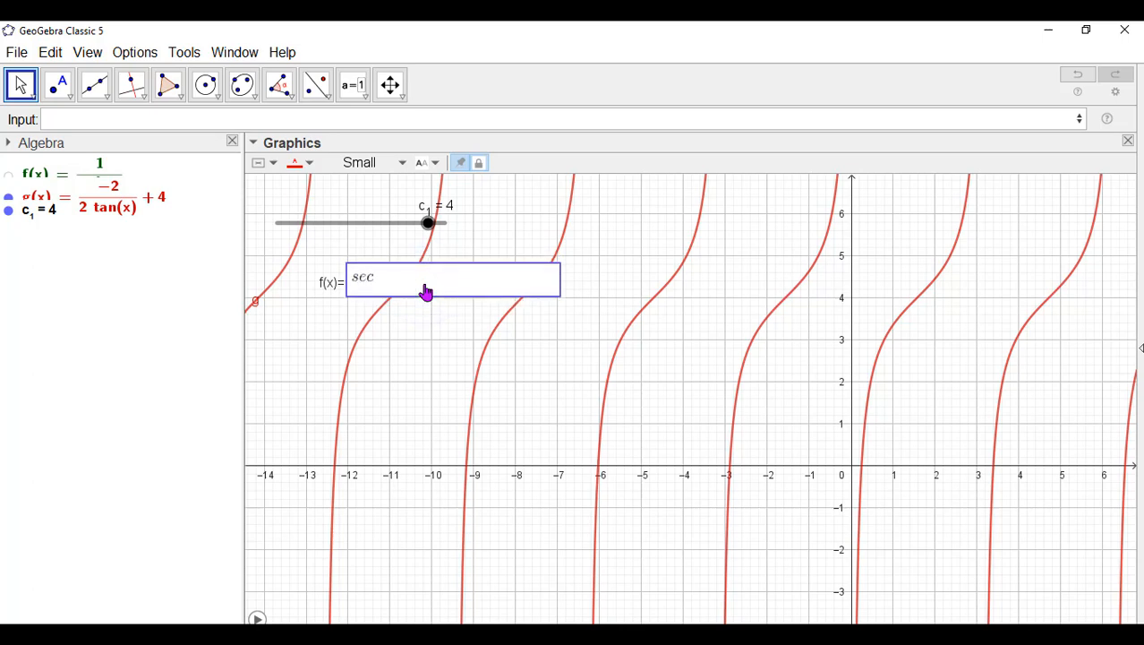
type("(x) ")
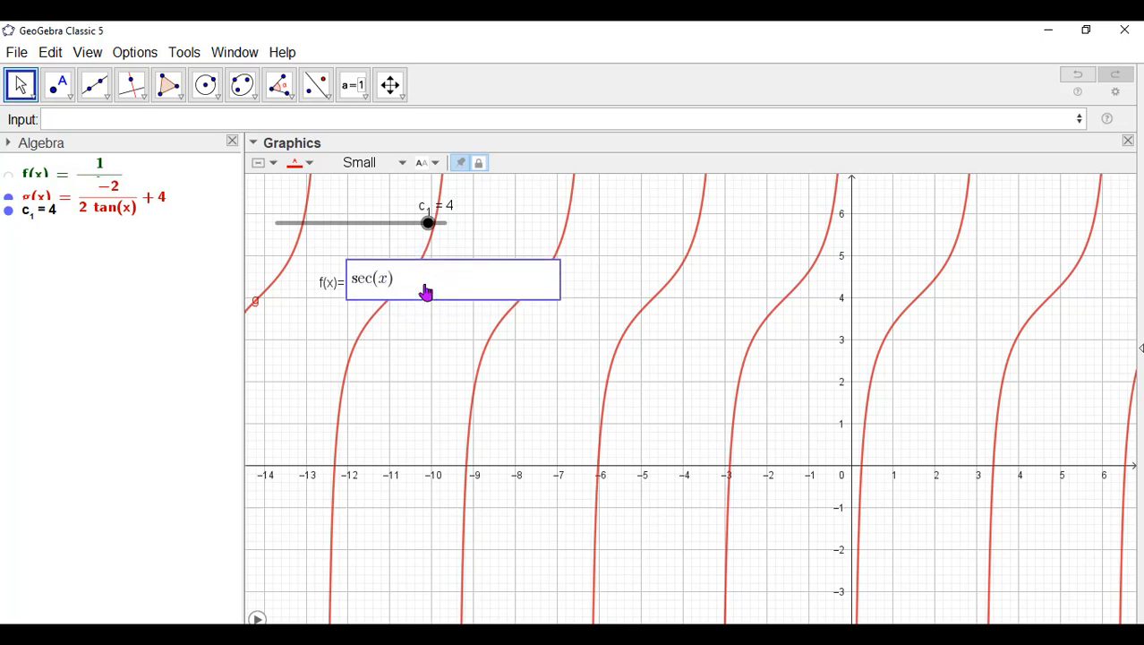
type("tan(x")
key("Return")
left_click(691, 399)
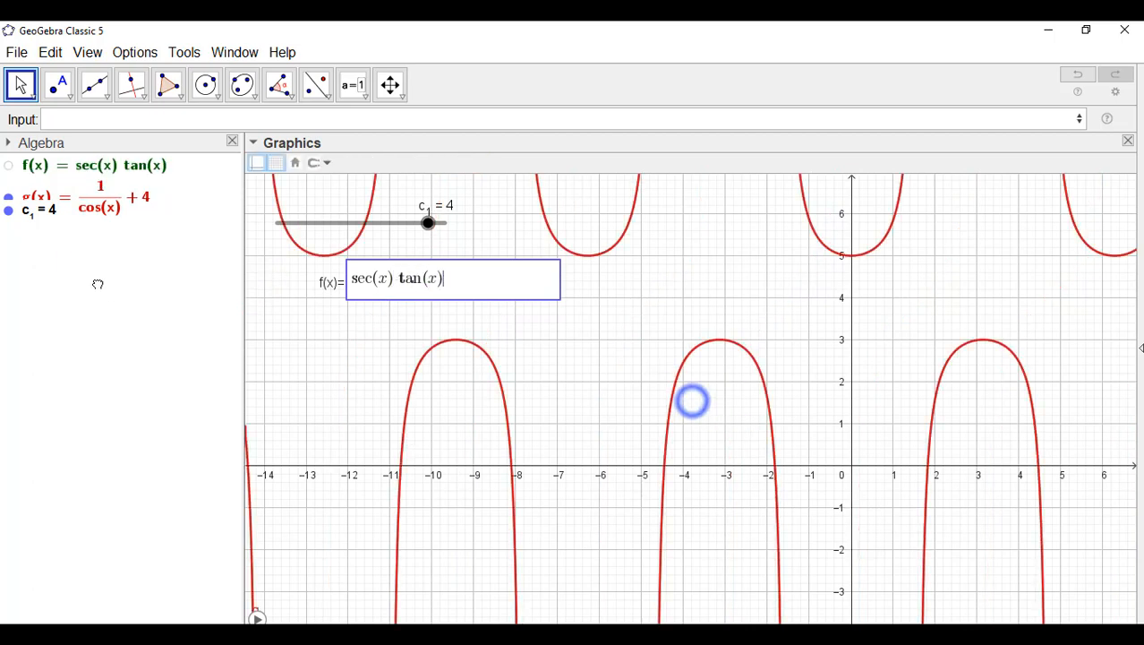
Start the animation of slider c₁ to trace the integral curves of sec(x) tan(x).
left_click(40, 202)
left_click(112, 247)
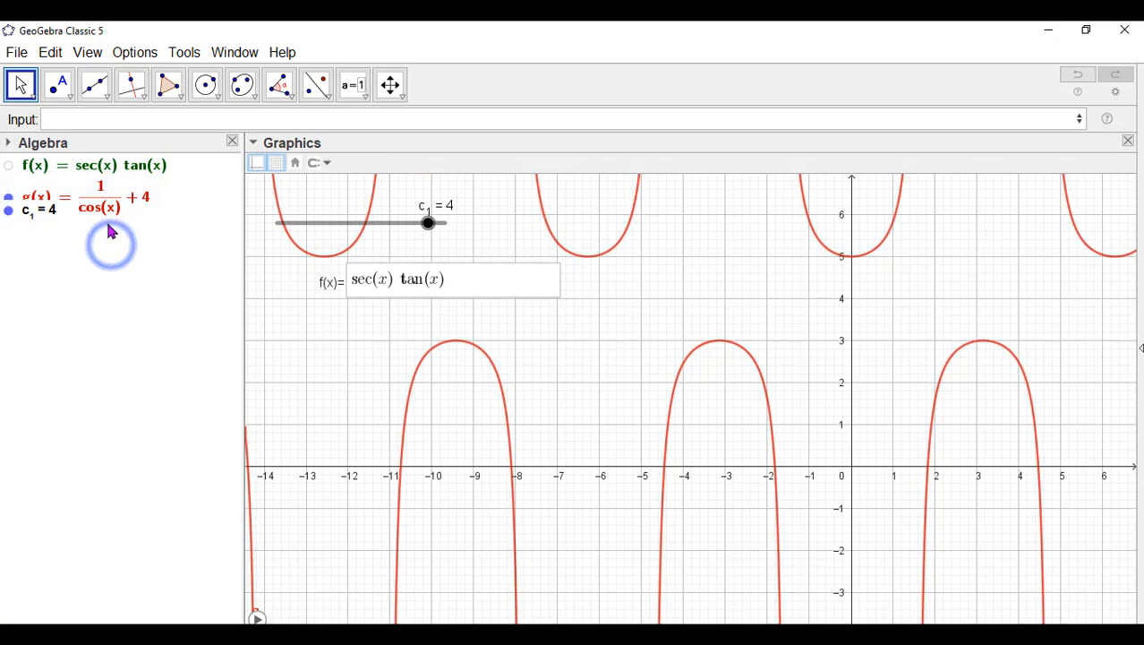
left_click(556, 358)
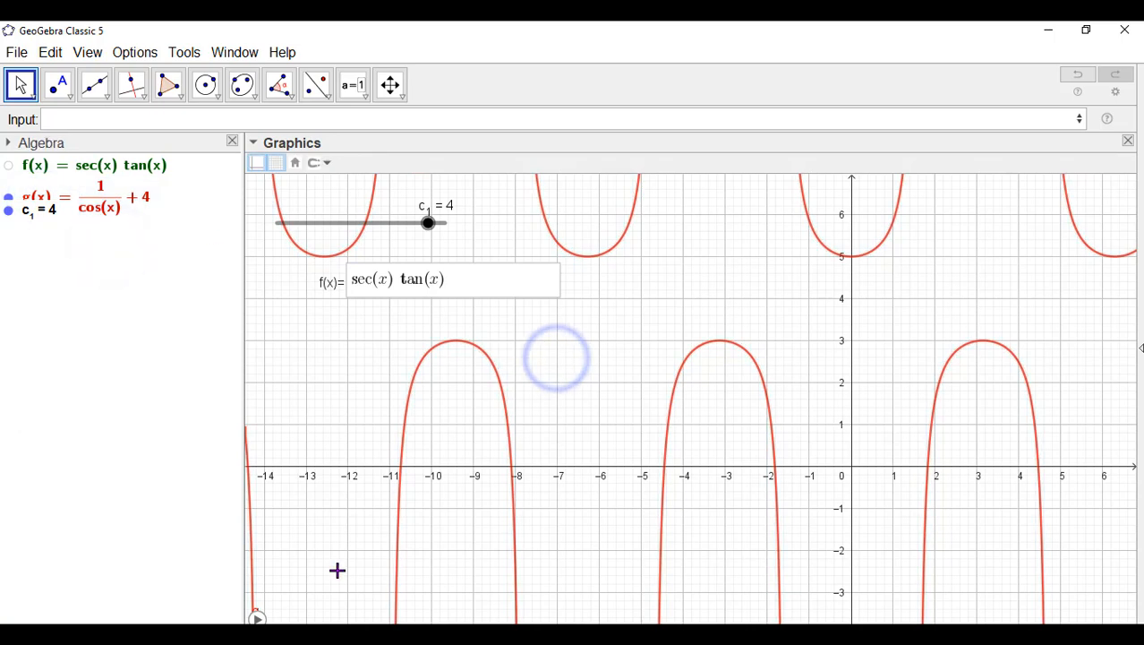
left_click(256, 618)
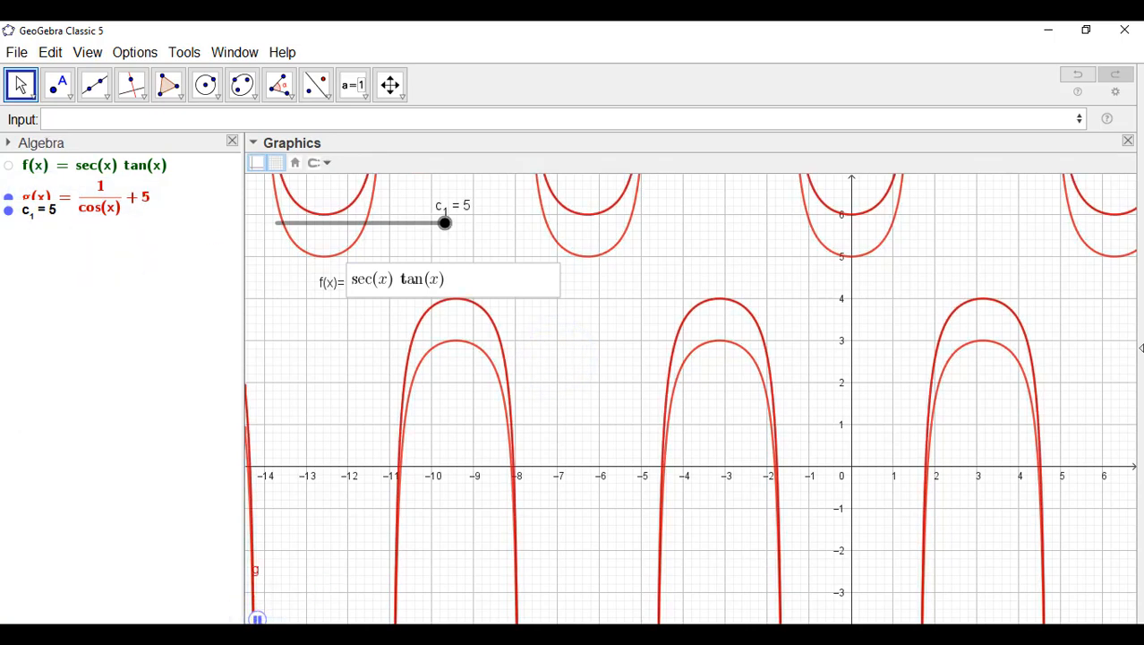